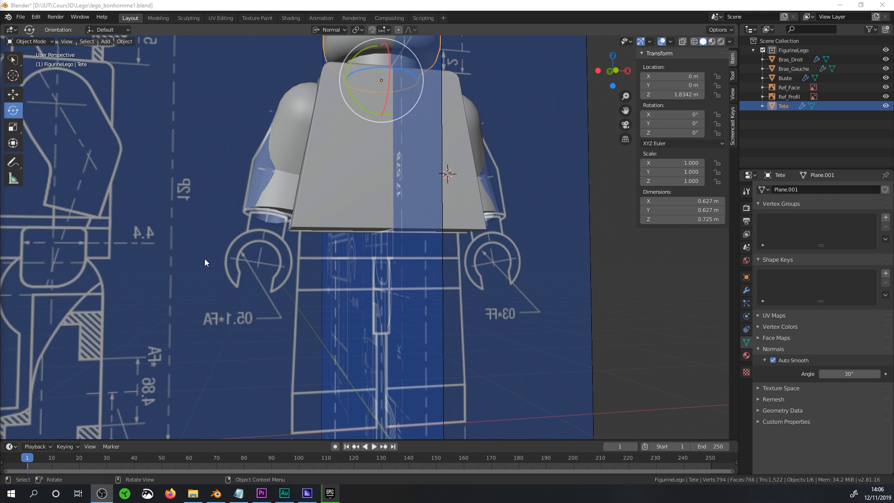
Switch to the front orthographic view of the figurine.
{"action": "key", "text": "KP_1"}
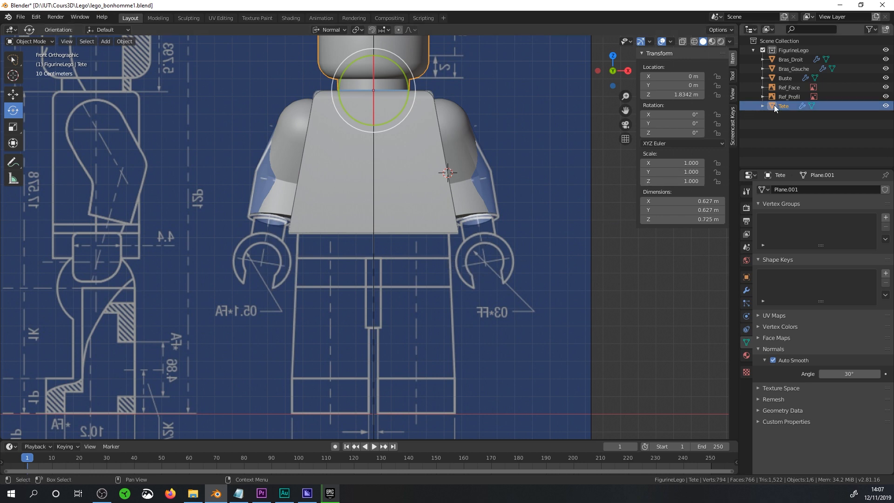
{"action": "left_click", "coordinate": [783, 95]}
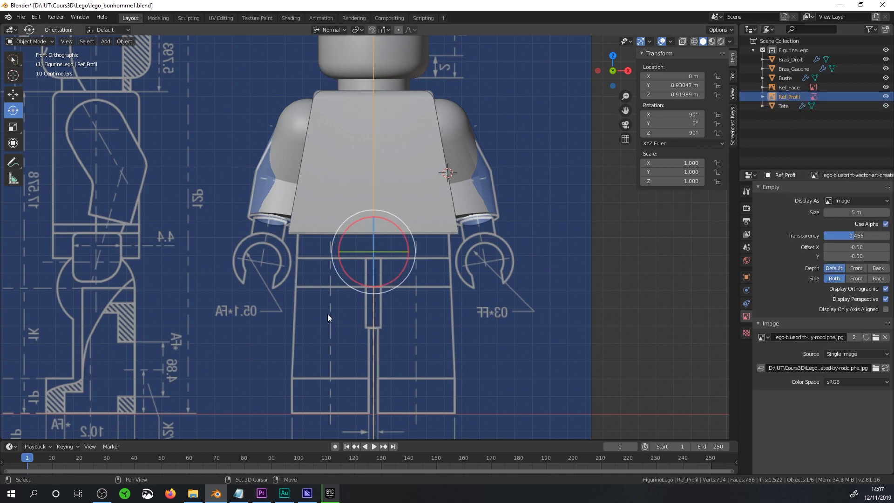
{"action": "key", "text": "shift+d"}
{"action": "key", "text": "Escape"}
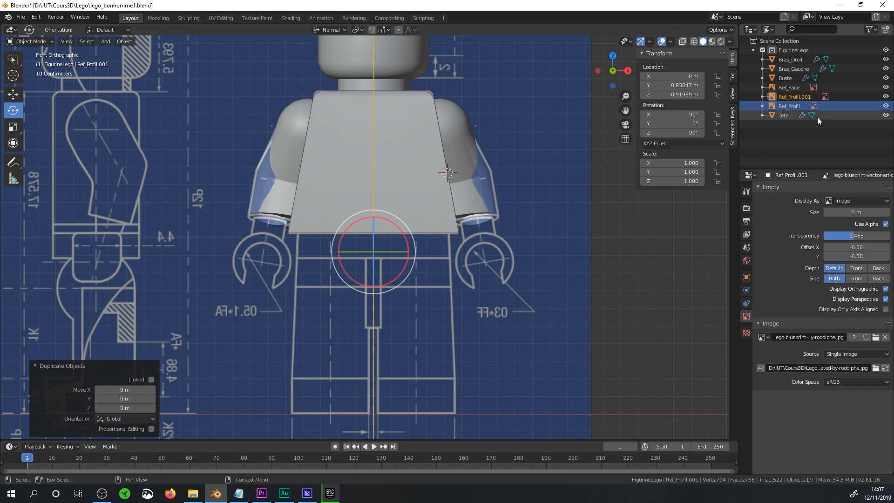
{"action": "left_click", "coordinate": [797, 98]}
{"action": "key", "text": "Delete"}
Duplicate the Ref_Face reference image in place and hide the original.
{"action": "left_click", "coordinate": [434, 250]}
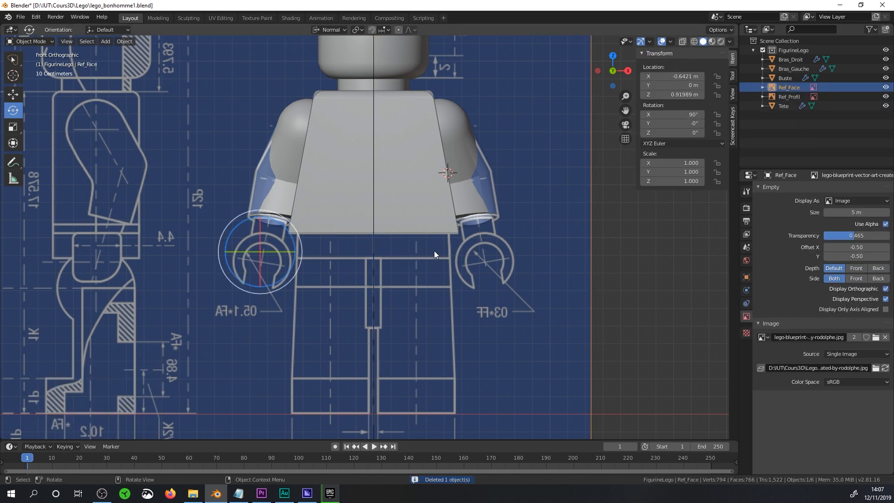
{"action": "key", "text": "shift+d"}
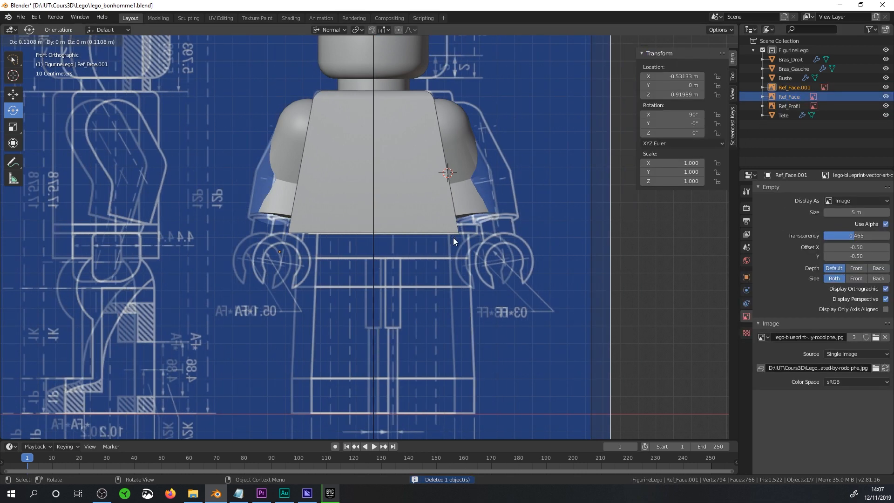
{"action": "key", "text": "Escape"}
{"action": "scroll", "coordinate": [489, 246], "scroll_direction": "up", "scroll_amount": 2}
{"action": "scroll", "coordinate": [463, 244], "scroll_direction": "down", "scroll_amount": 2, "text": "ctrl"}
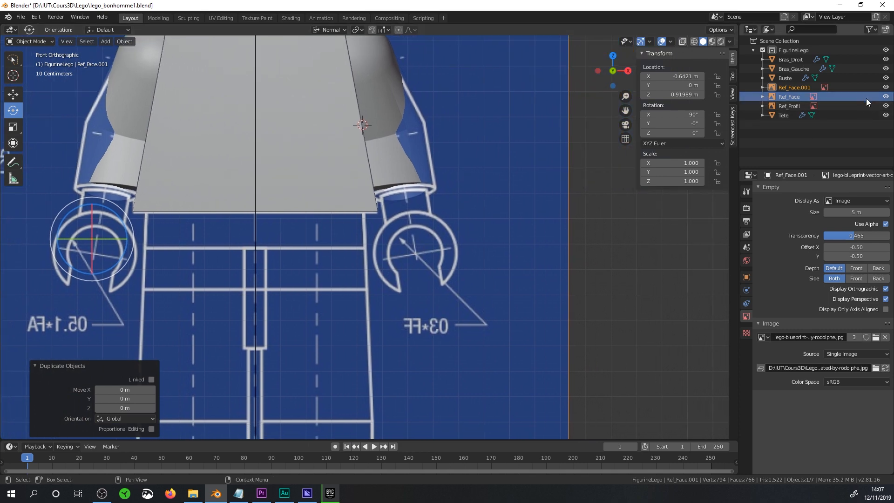
{"action": "left_click", "coordinate": [885, 97]}
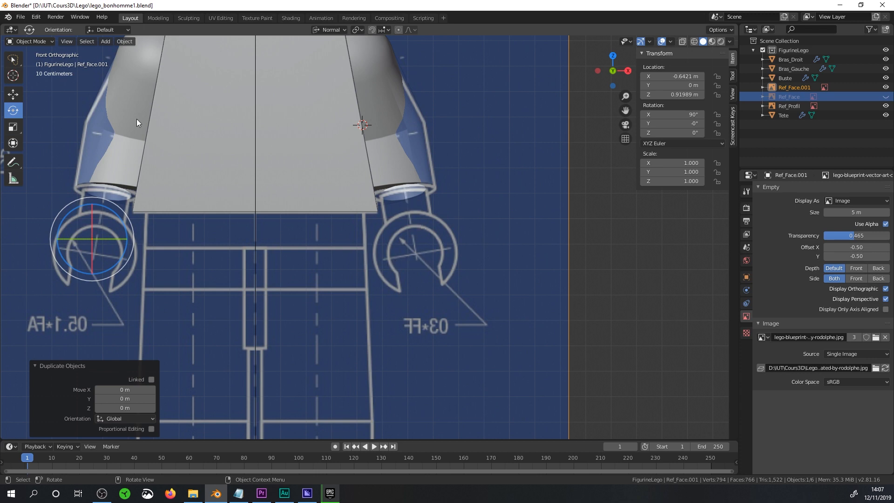
Place the 3D cursor at the centre of the blueprint's round hand marked 03*FF and return to the selection tool.
{"action": "left_click", "coordinate": [13, 76]}
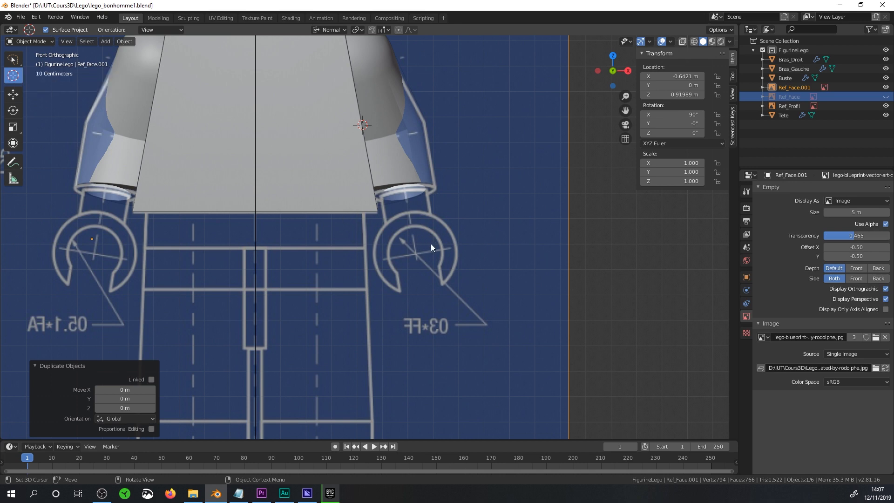
{"action": "left_click", "coordinate": [415, 253]}
{"action": "scroll", "coordinate": [415, 254], "scroll_direction": "up", "scroll_amount": 4}
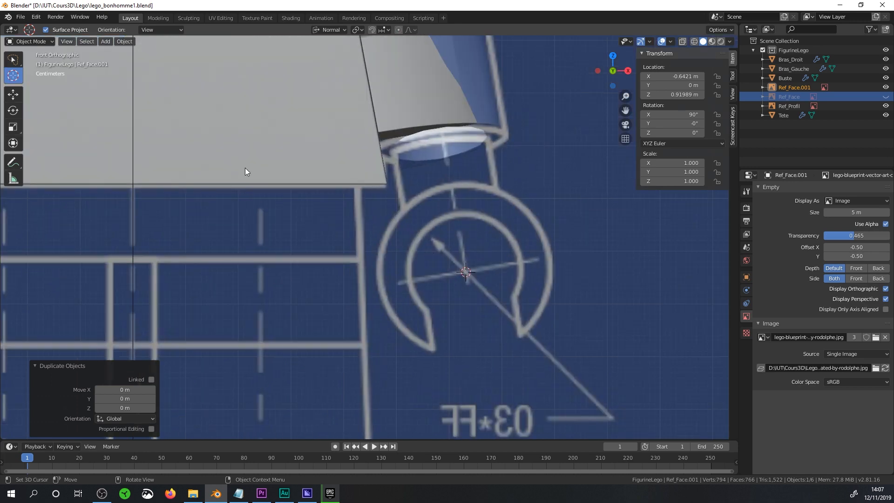
{"action": "left_click", "coordinate": [13, 59]}
{"action": "left_click", "coordinate": [33, 63]}
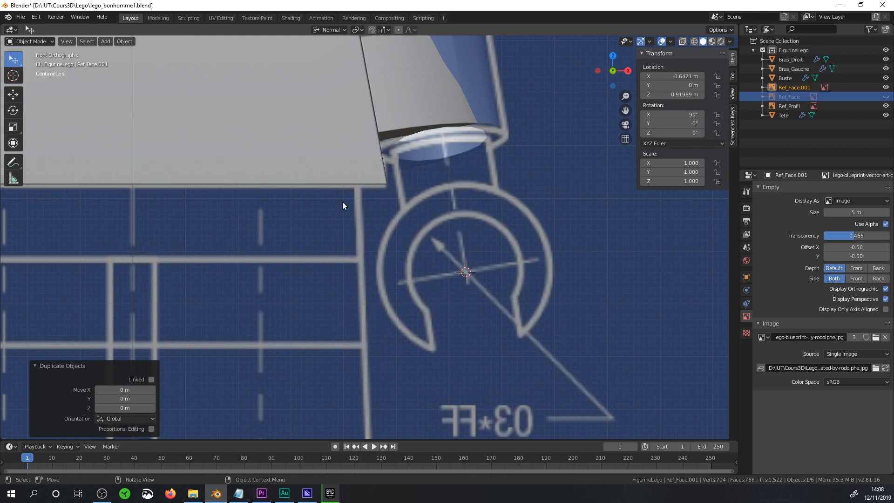
Select the duplicated front reference image and set the transform pivot point to 3D Cursor.
{"action": "scroll", "coordinate": [343, 202], "scroll_direction": "down", "scroll_amount": 2}
{"action": "left_click", "coordinate": [628, 198]}
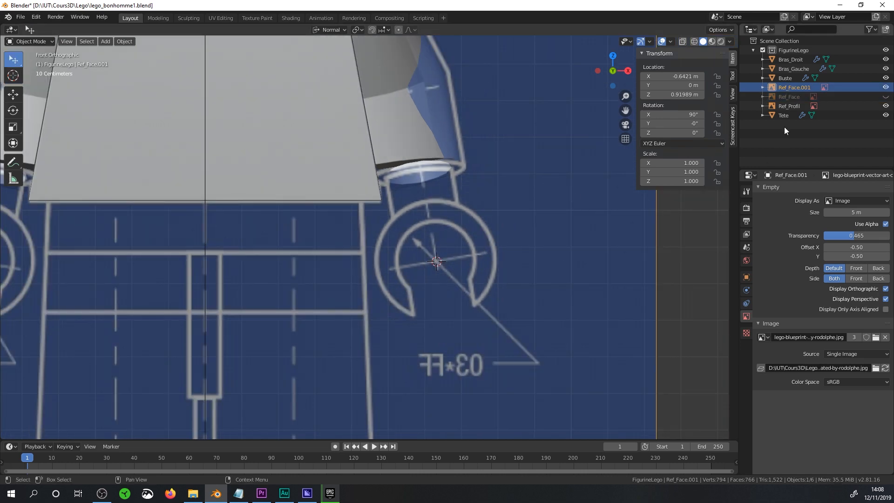
{"action": "scroll", "coordinate": [468, 156], "scroll_direction": "down", "scroll_amount": 4}
{"action": "scroll", "coordinate": [431, 152], "scroll_direction": "up", "scroll_amount": 5}
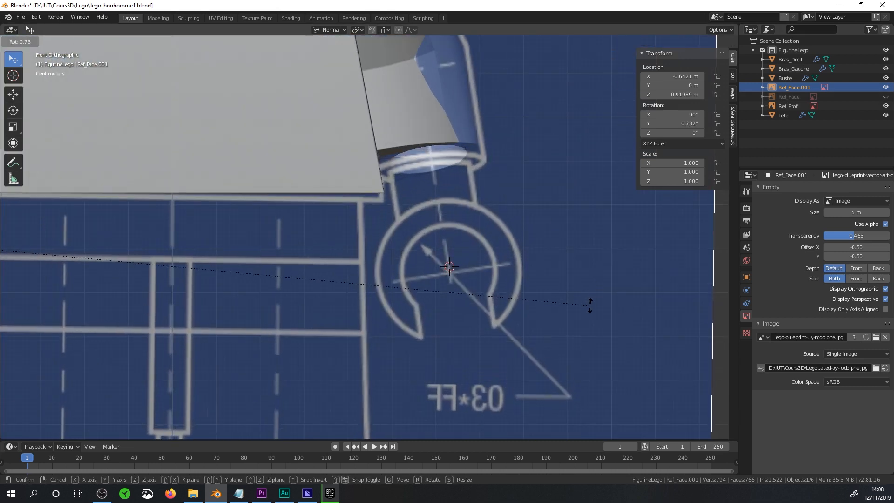
{"action": "left_click", "coordinate": [357, 29]}
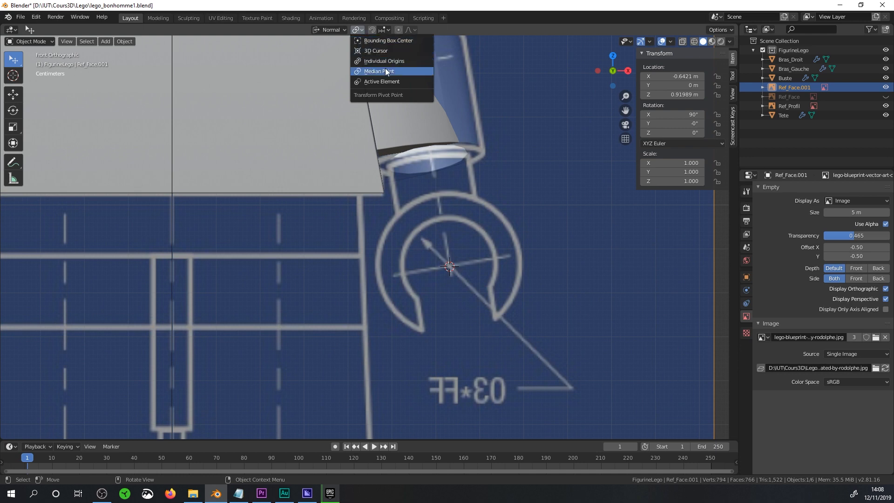
{"action": "left_click", "coordinate": [383, 50]}
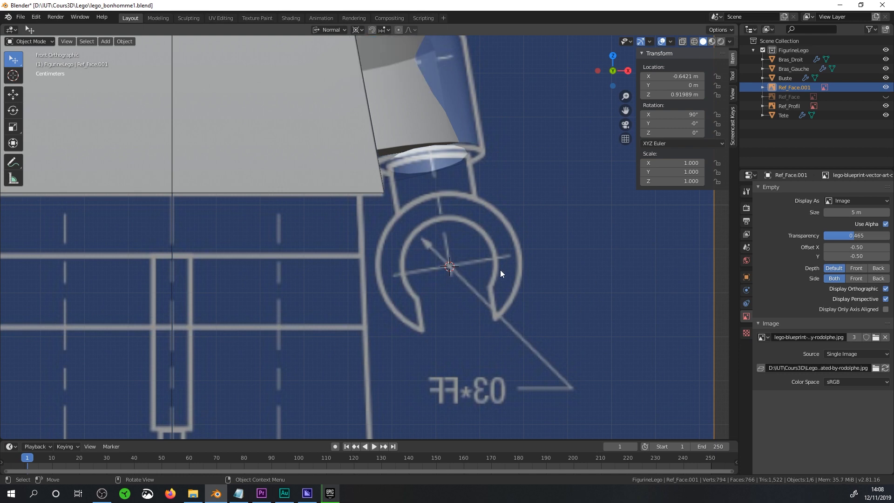
Rotate the duplicated reference image by about 8.81° around the 3D cursor so the blueprint hand stands upright.
{"action": "key", "text": "r"}
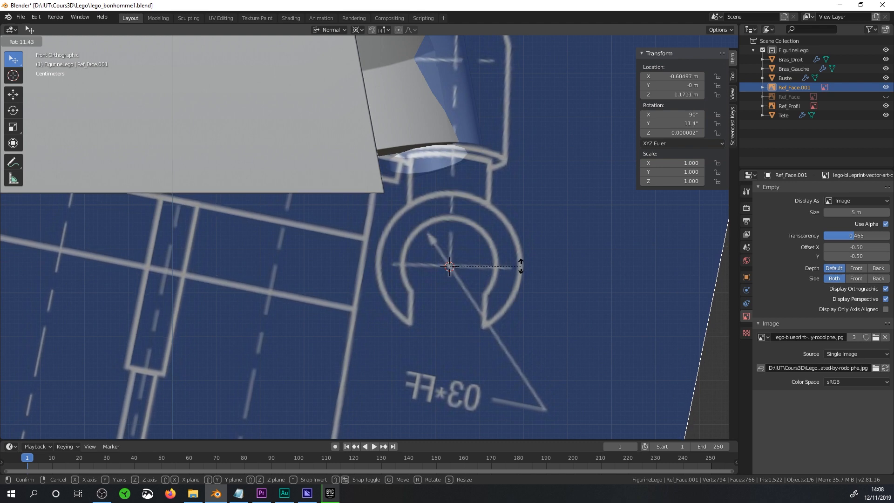
{"action": "key", "text": "Escape"}
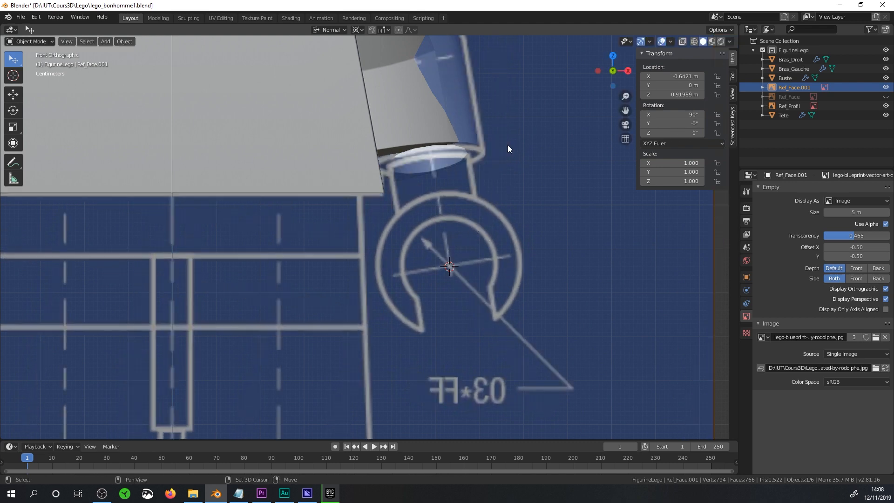
{"action": "key", "text": "r"}
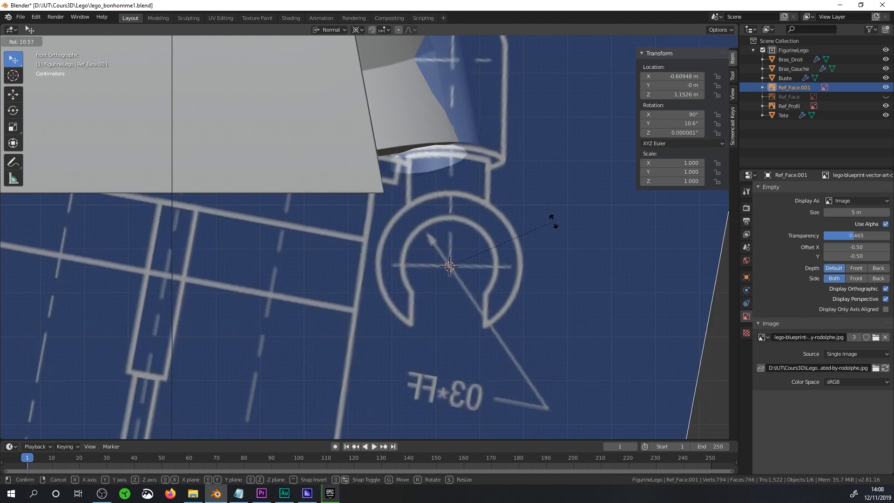
{"action": "left_click", "coordinate": [556, 215]}
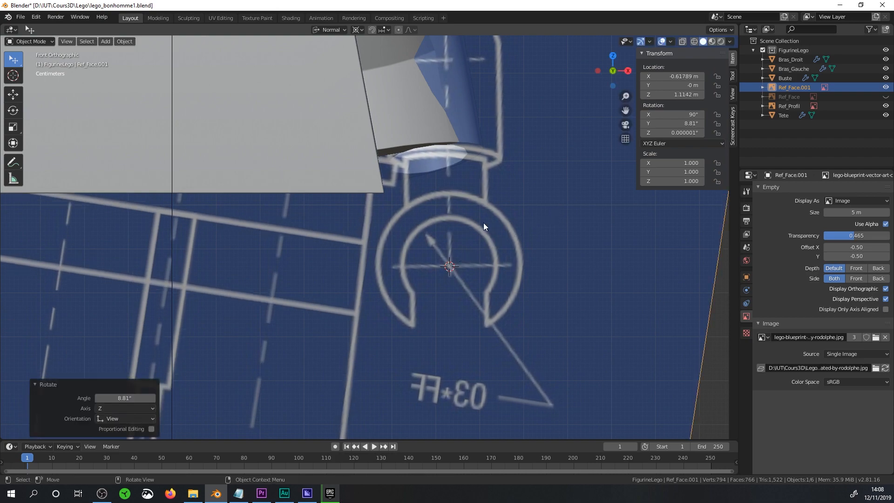
{"action": "scroll", "coordinate": [457, 270], "scroll_direction": "down", "scroll_amount": 3}
{"action": "scroll", "coordinate": [461, 263], "scroll_direction": "up", "scroll_amount": 2}
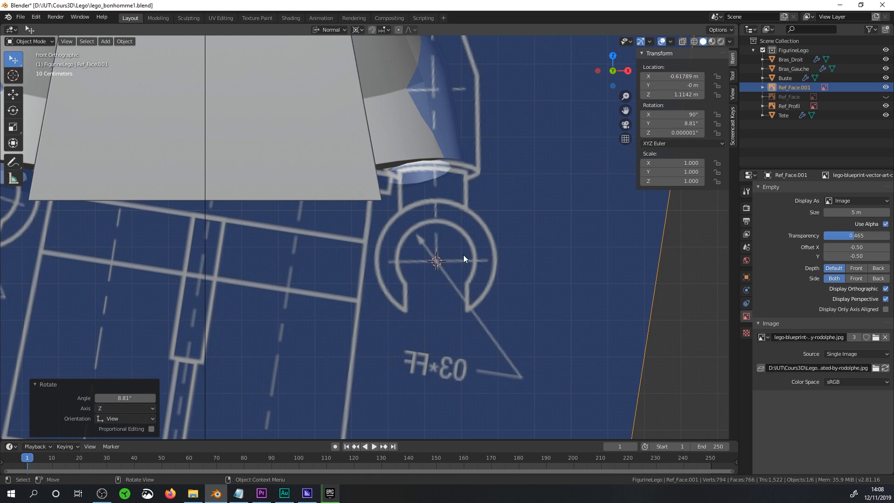
{"action": "scroll", "coordinate": [499, 253], "scroll_direction": "up", "scroll_amount": 2}
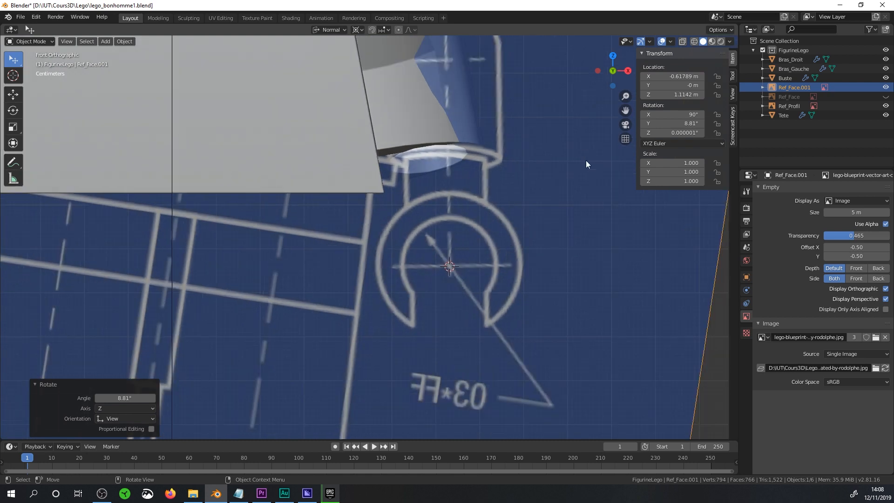
Add a mesh circle at the 3D cursor, enter Edit Mode and set the transform orientation to Global.
{"action": "key", "text": "shift+a"}
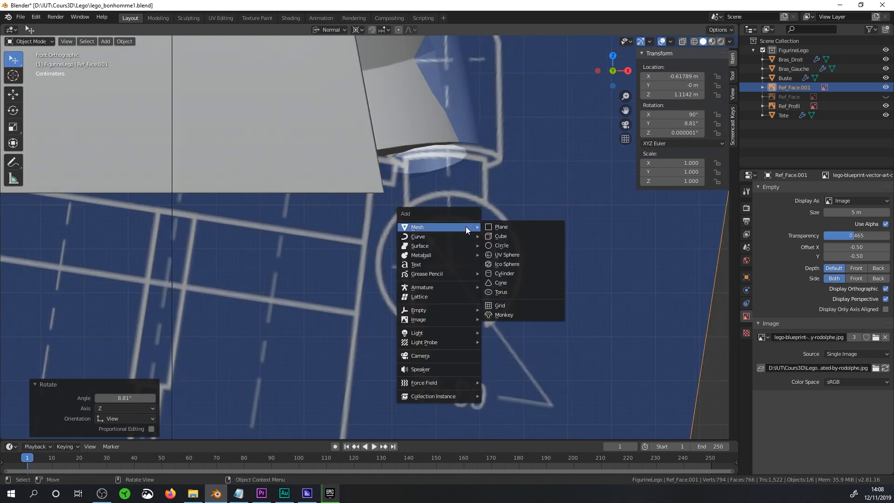
{"action": "left_click", "coordinate": [504, 244]}
{"action": "scroll", "coordinate": [438, 259], "scroll_direction": "down", "scroll_amount": 2}
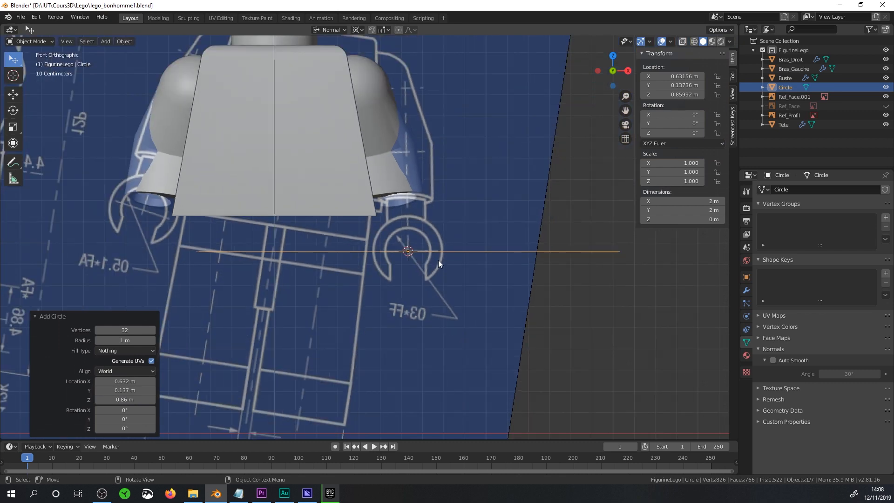
{"action": "key", "text": "Tab"}
{"action": "left_click", "coordinate": [333, 32]}
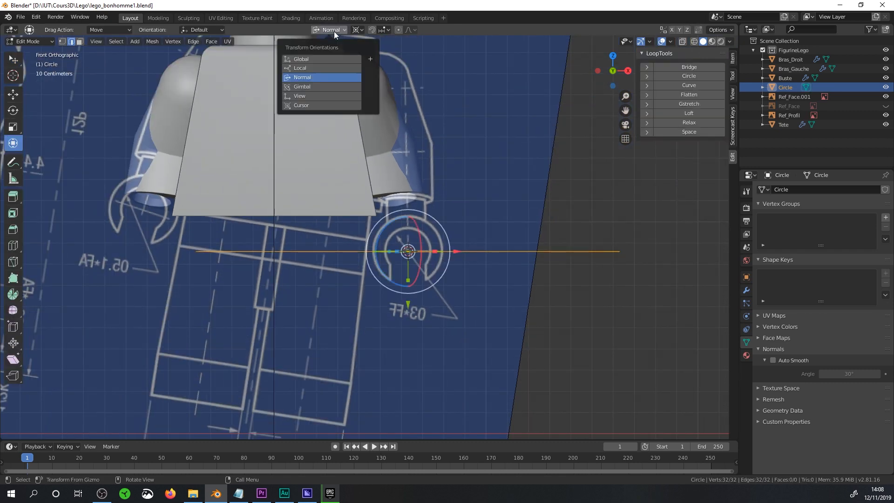
{"action": "left_click", "coordinate": [308, 57]}
{"action": "scroll", "coordinate": [482, 340], "scroll_direction": "up", "scroll_amount": 1}
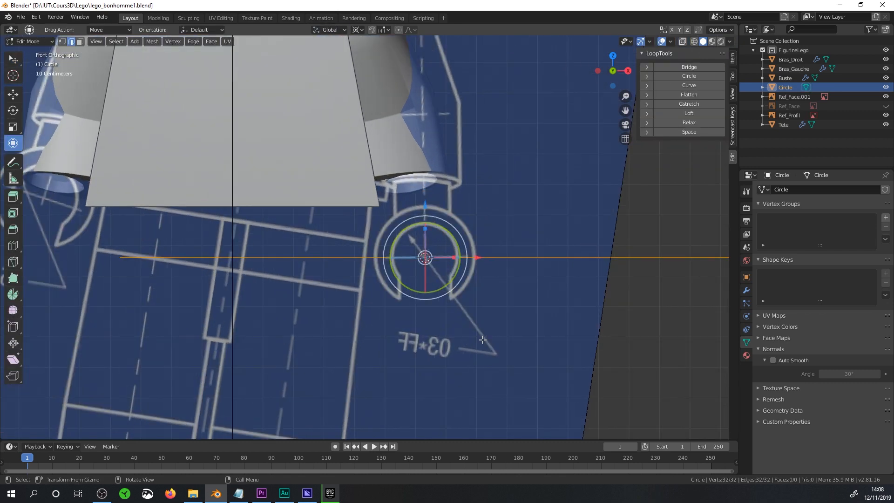
Replace the circle with a new mesh circle of 24 vertices at the 3D cursor.
{"action": "key", "text": "Tab"}
{"action": "key", "text": "Delete"}
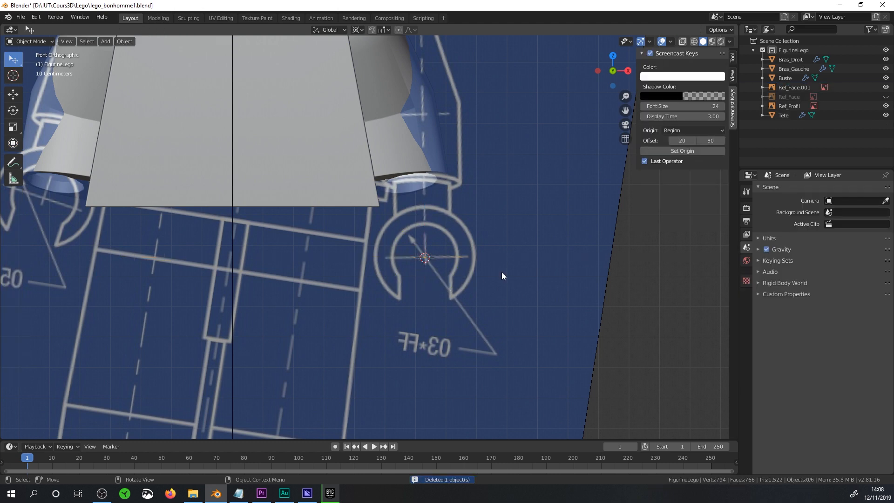
{"action": "key", "text": "shift+a"}
{"action": "mouse_move", "coordinate": [501, 272]}
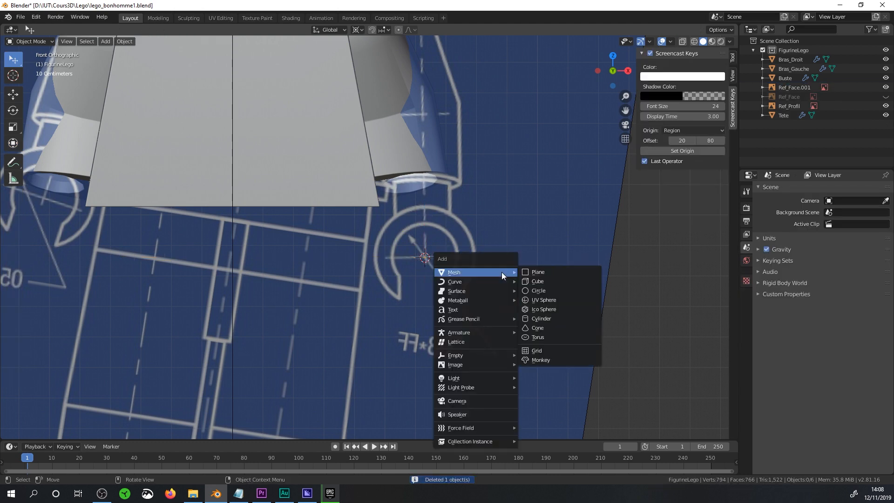
{"action": "left_click", "coordinate": [544, 290]}
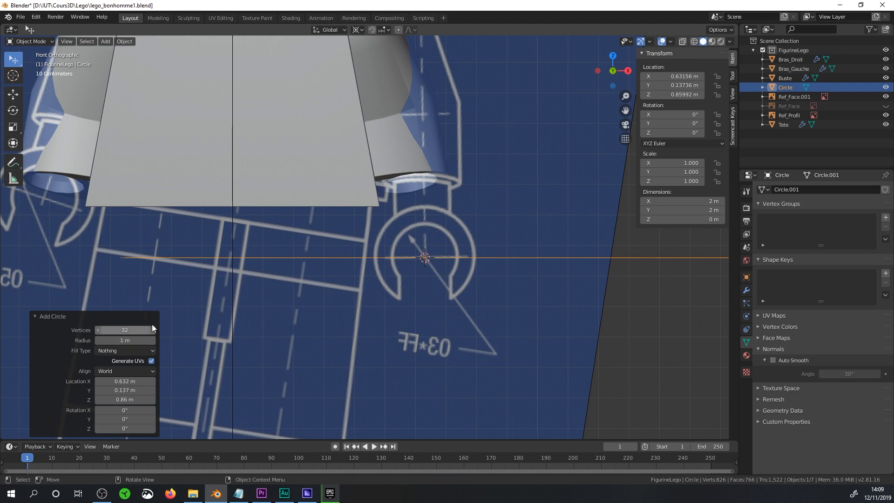
{"action": "left_click", "coordinate": [129, 331]}
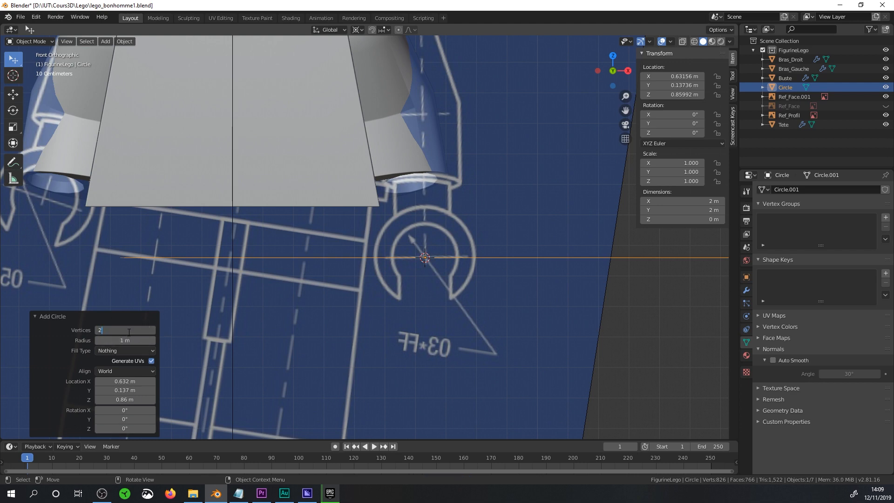
{"action": "type", "text": "24"}
{"action": "key", "text": "Return"}
Rotate the circle's geometry 90° about the X axis in Edit Mode, so it faces the front view.
{"action": "middle_click_drag", "start_coordinate": [609, 286], "coordinate": [685, 295]}
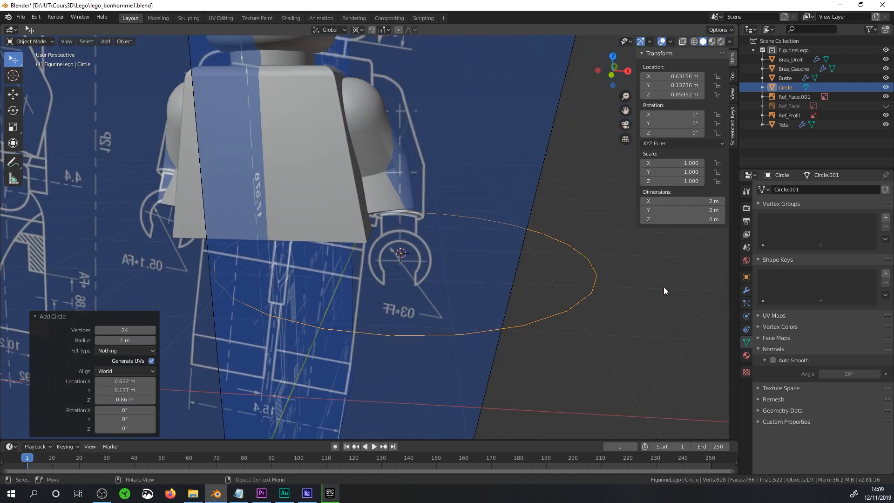
{"action": "key", "text": "Tab"}
{"action": "key", "text": "s"}
{"action": "key", "text": "KP_1"}
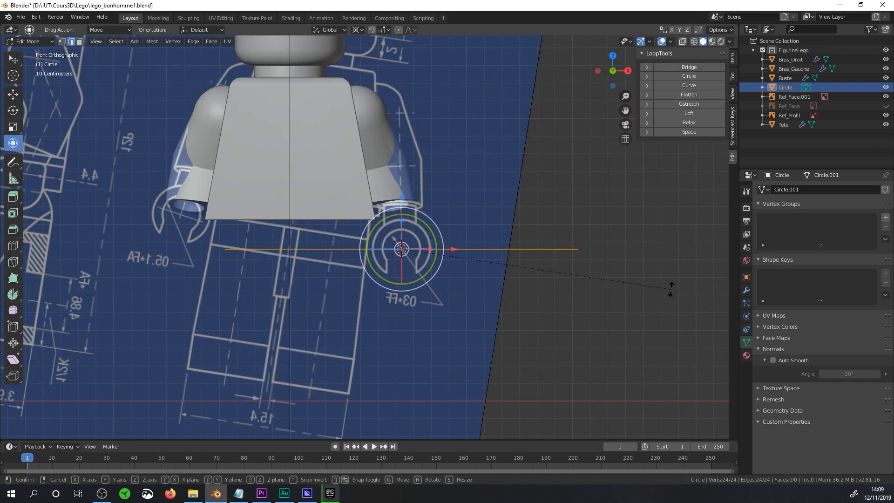
{"action": "type", "text": "rx"}
{"action": "type", "text": "90"}
{"action": "key", "text": "Return"}
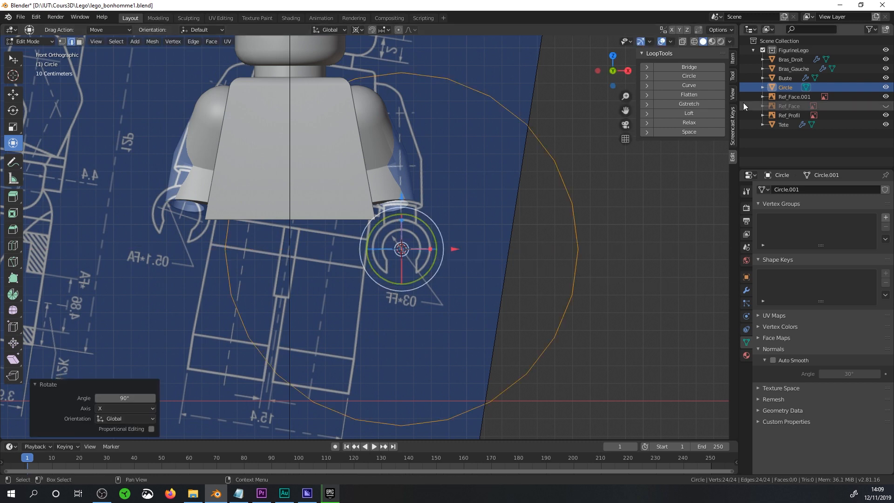
Show the Screencast Keys settings and scale the circle by about 0.169 to match the blueprint hand's outer outline.
{"action": "left_click", "coordinate": [732, 111]}
{"action": "scroll", "coordinate": [659, 204], "scroll_direction": "up", "scroll_amount": 3}
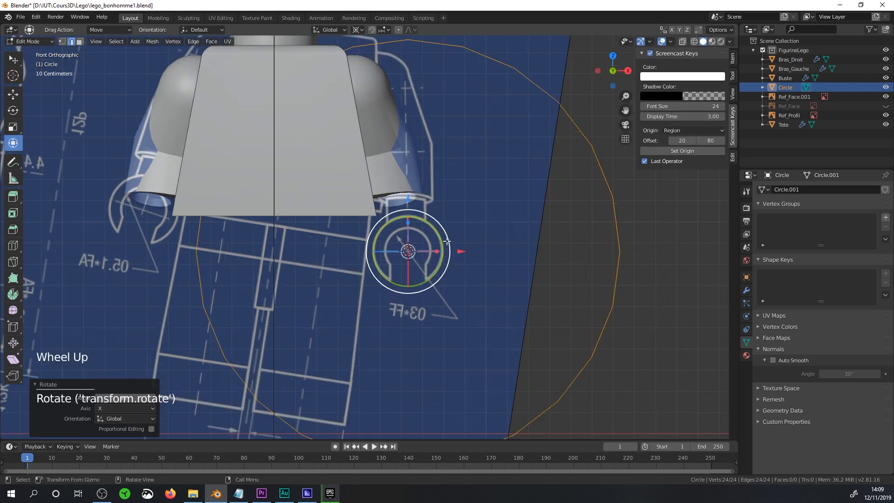
{"action": "key", "text": "s"}
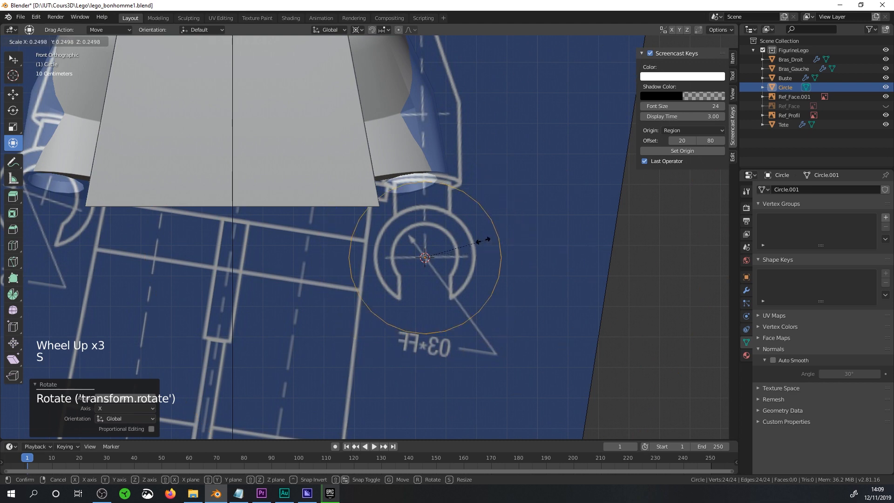
{"action": "left_click", "coordinate": [468, 238]}
{"action": "scroll", "coordinate": [468, 239], "scroll_direction": "up", "scroll_amount": 3}
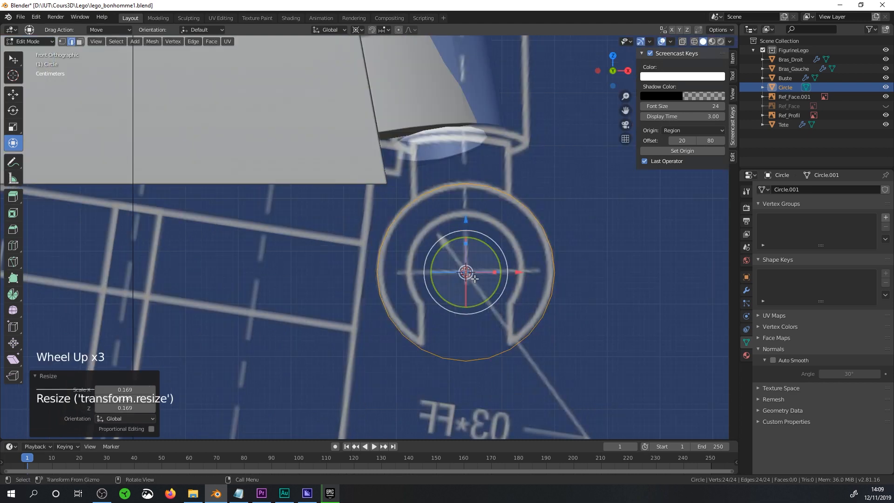
Switch to vertex selection and delete the three lowest vertices of the circle to open the hand's gap.
{"action": "left_click", "coordinate": [61, 42]}
{"action": "left_click", "coordinate": [444, 358]}
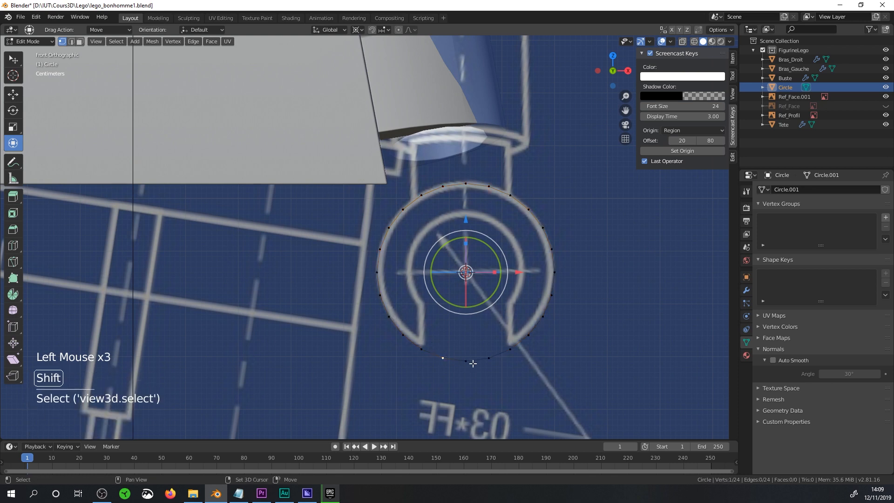
{"action": "left_click", "coordinate": [465, 361], "text": "shift"}
{"action": "left_click", "coordinate": [488, 358], "text": "shift"}
{"action": "key", "text": "Delete"}
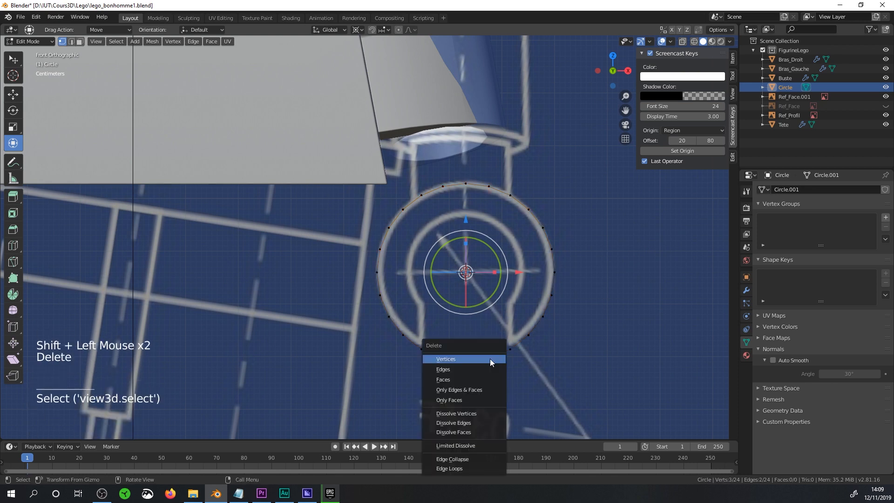
{"action": "left_click", "coordinate": [486, 361]}
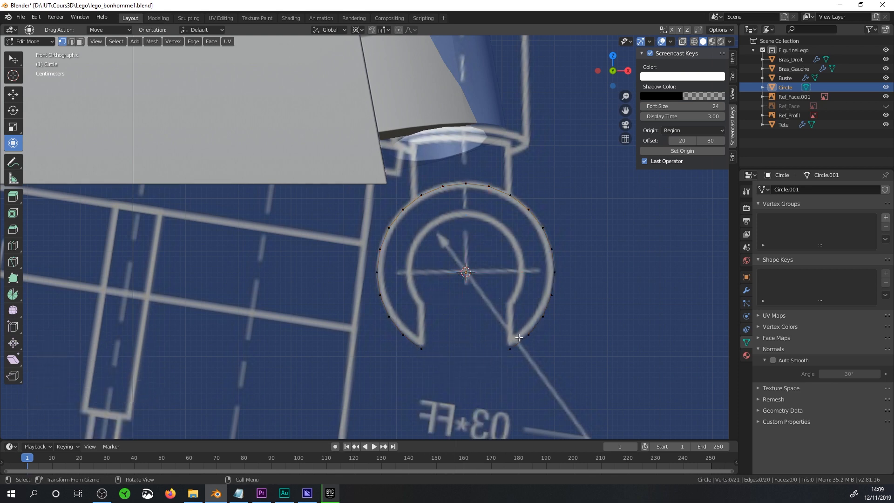
Extrude the whole open arc in place and scale it inward by about 0.62 to match the blueprint hand's inner outline.
{"action": "key", "text": "alt"}
{"action": "left_click", "coordinate": [528, 336], "text": "alt"}
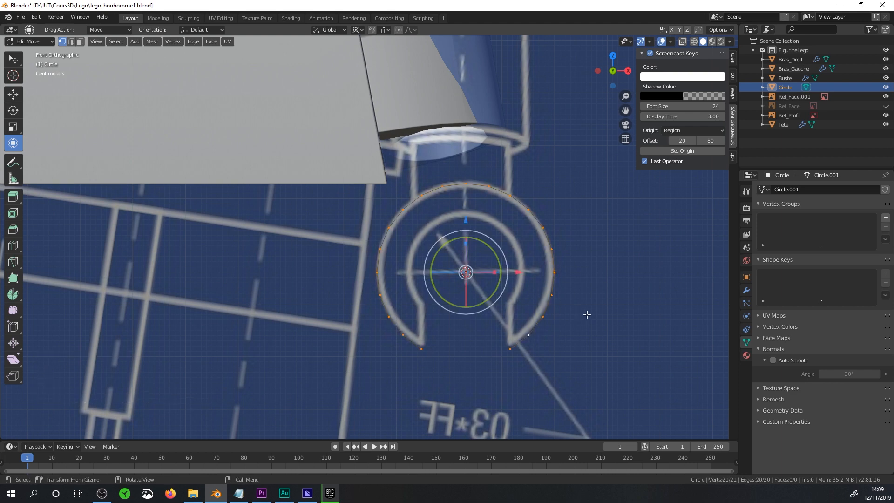
{"action": "key", "text": "e"}
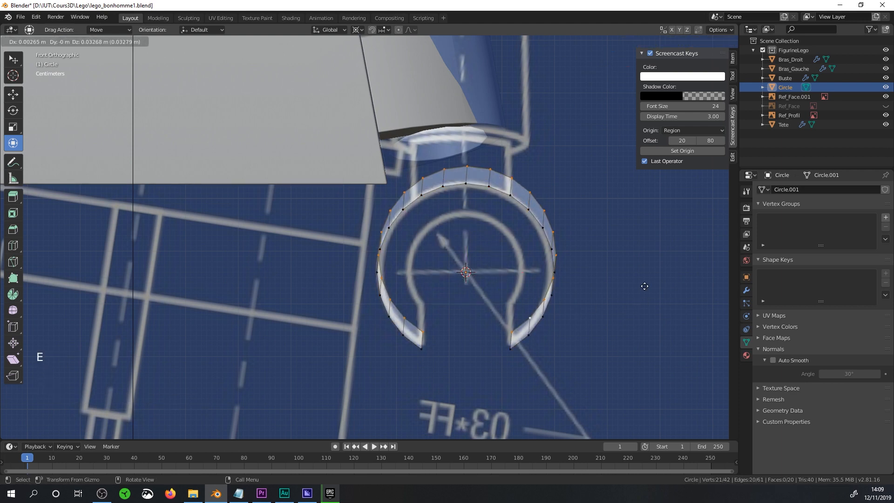
{"action": "right_click", "coordinate": [665, 285]}
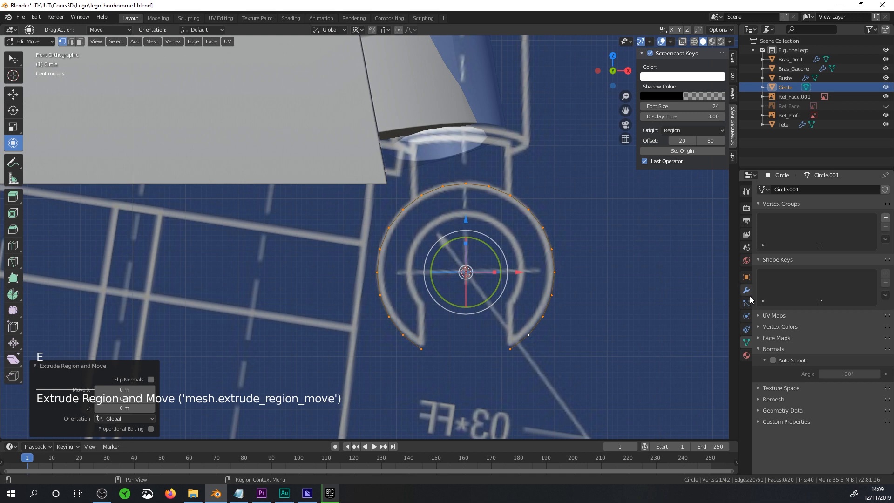
{"action": "key", "text": "s"}
{"action": "key", "text": "s"}
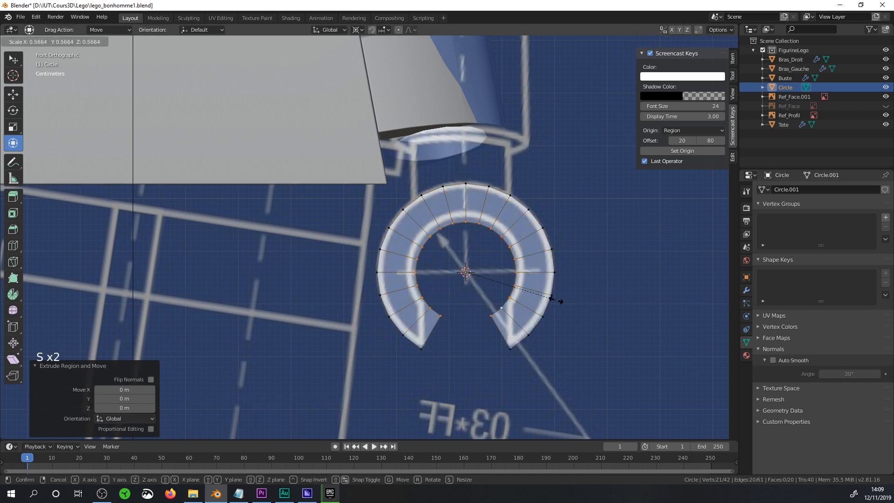
{"action": "left_click", "coordinate": [565, 298]}
{"action": "key", "text": "s"}
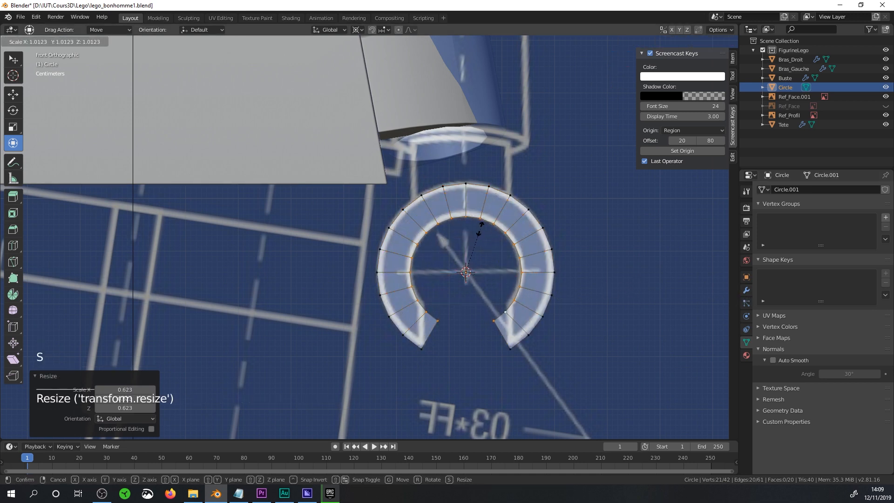
{"action": "left_click", "coordinate": [490, 234]}
Delete the inner and outer end vertices at both tips of the C-shaped ring.
{"action": "scroll", "coordinate": [489, 235], "scroll_direction": "up", "scroll_amount": 2}
{"action": "middle_click_drag", "start_coordinate": [409, 322], "coordinate": [399, 327], "text": "shift"}
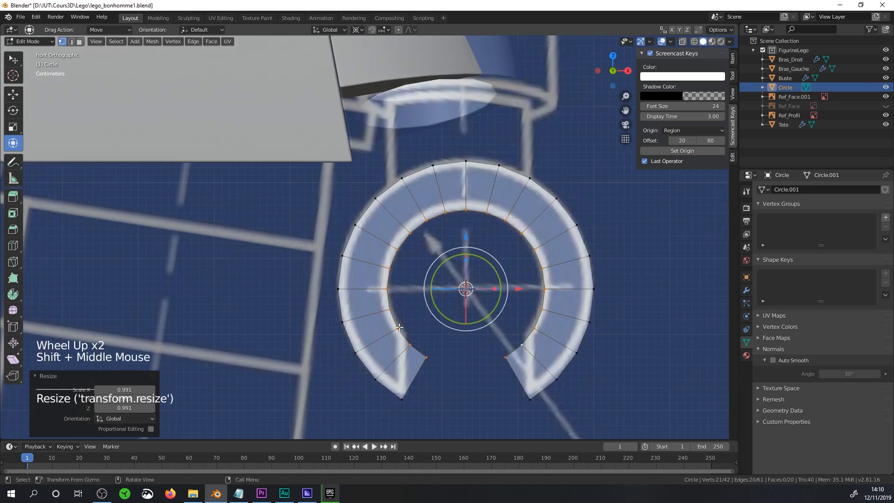
{"action": "left_click", "coordinate": [506, 357]}
{"action": "left_click", "coordinate": [426, 357], "text": "shift"}
{"action": "left_click", "coordinate": [401, 399], "text": "shift"}
{"action": "left_click", "coordinate": [529, 399], "text": "shift"}
{"action": "key", "text": "Delete"}
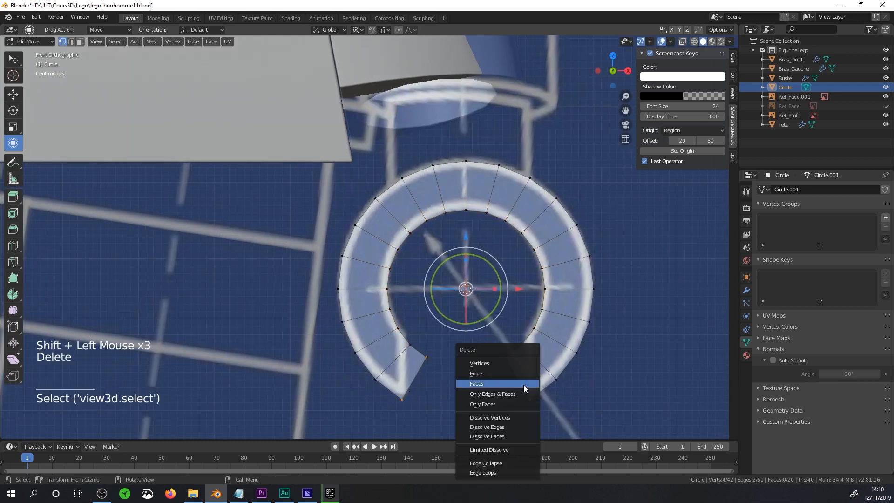
{"action": "left_click", "coordinate": [510, 365]}
Set the transform pivot to Median Point and move the left tip's inner and outer vertices onto the blueprint outline.
{"action": "left_click", "coordinate": [409, 345]}
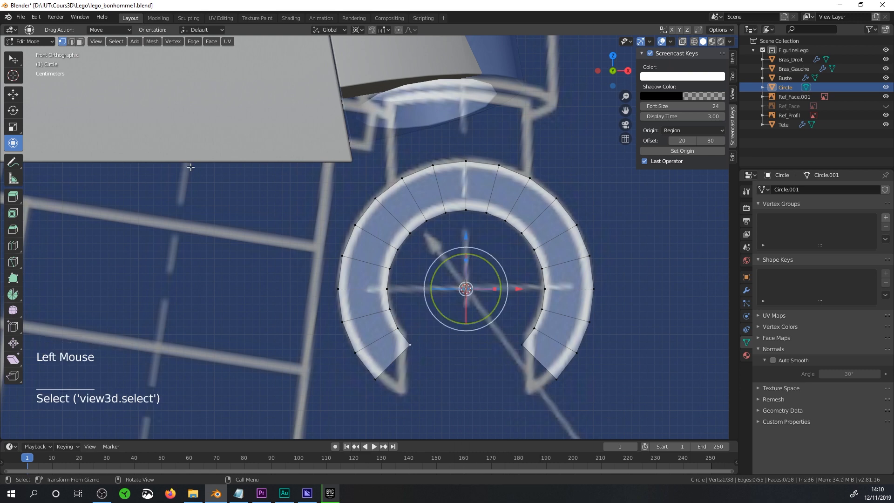
{"action": "left_click", "coordinate": [356, 30]}
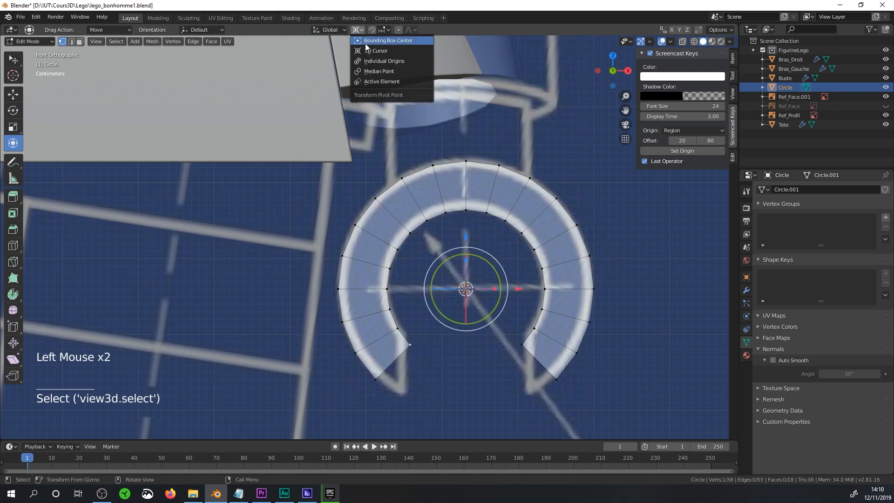
{"action": "left_click", "coordinate": [378, 71]}
{"action": "key", "text": "g"}
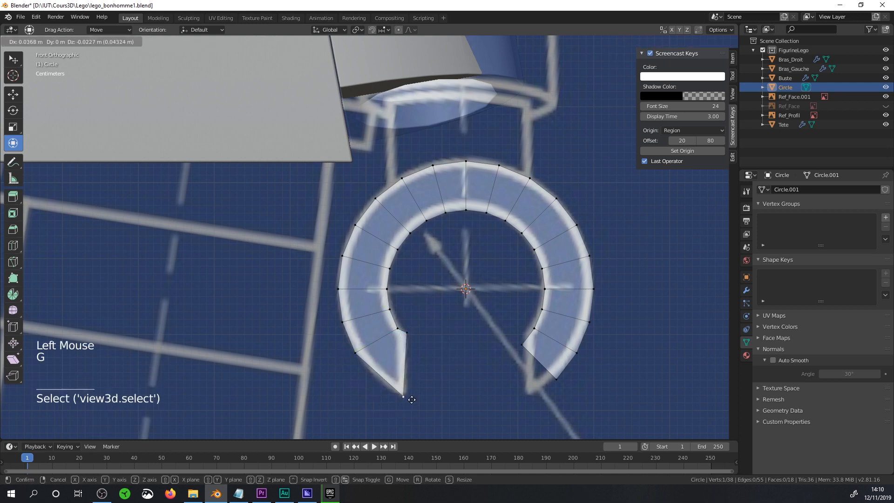
{"action": "left_click", "coordinate": [412, 399]}
Move the right tip's inner and outer vertices onto the blueprint outline.
{"action": "left_click", "coordinate": [527, 345]}
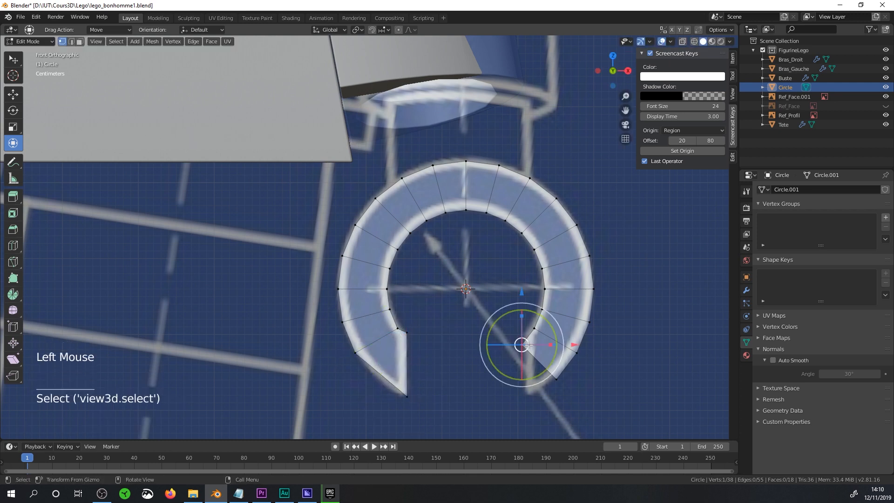
{"action": "key", "text": "g"}
{"action": "left_click", "coordinate": [558, 384]}
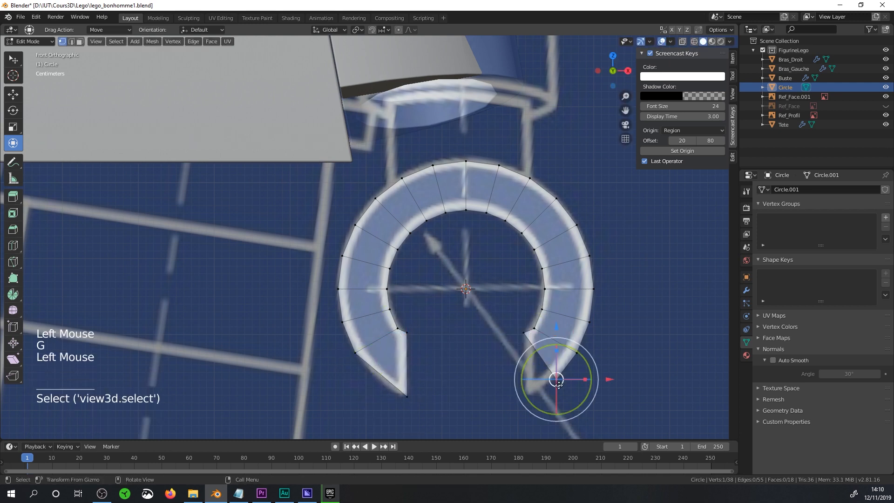
{"action": "key", "text": "g"}
{"action": "left_click", "coordinate": [528, 399]}
Nudge the inner vertices just above both tips to smooth the ring's inner curve.
{"action": "left_click", "coordinate": [397, 328]}
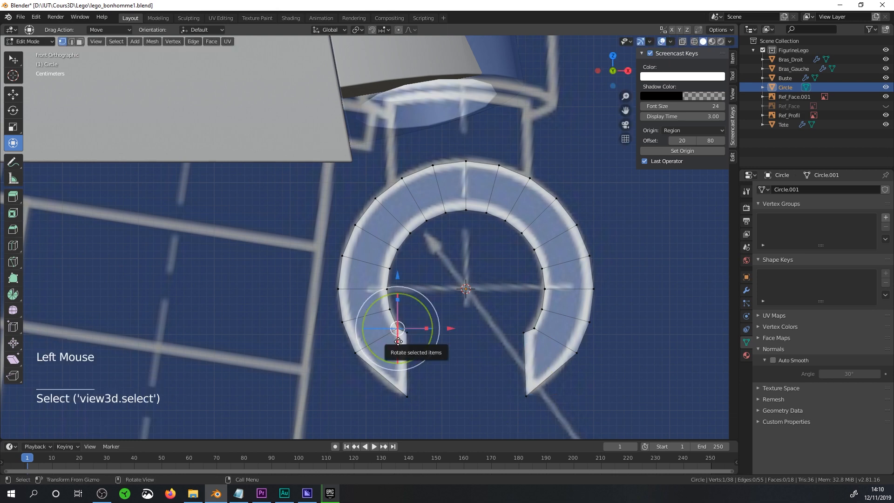
{"action": "key", "text": "g"}
{"action": "left_click", "coordinate": [425, 327]}
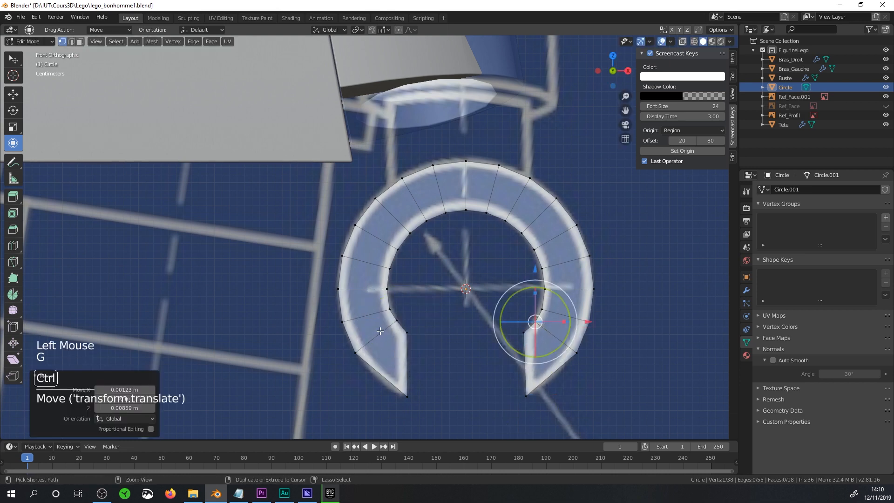
Add a centred loop cut across the left tip's face and move its outer vertex outward to round the contour.
{"action": "key", "text": "ctrl+r"}
{"action": "left_click", "coordinate": [380, 375]}
{"action": "right_click", "coordinate": [380, 377]}
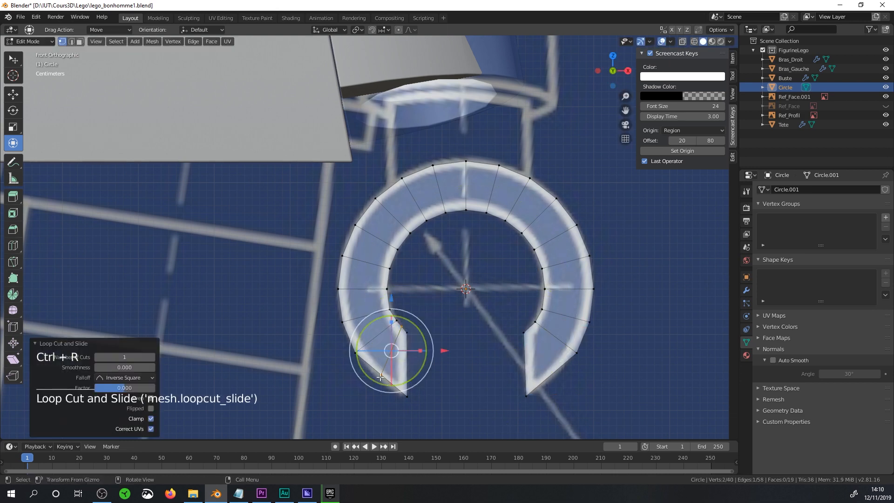
{"action": "left_click", "coordinate": [380, 376]}
{"action": "left_click", "coordinate": [429, 390]}
{"action": "left_click", "coordinate": [380, 375]}
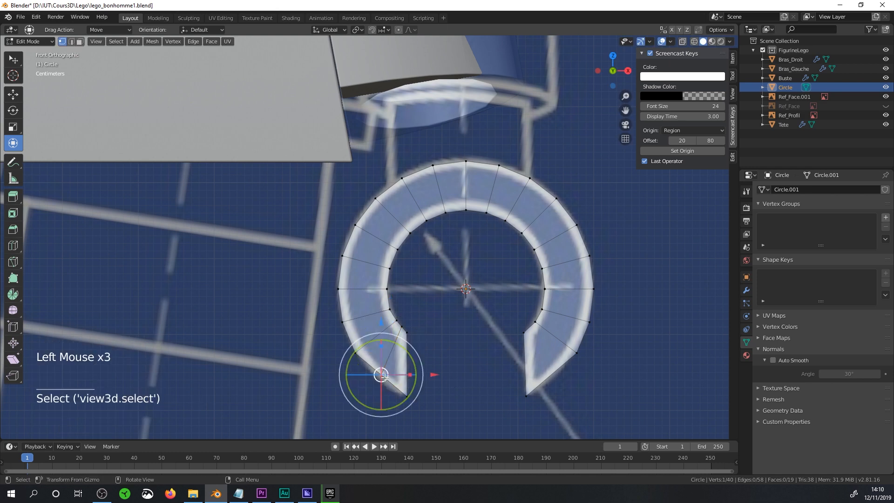
{"action": "key", "text": "g"}
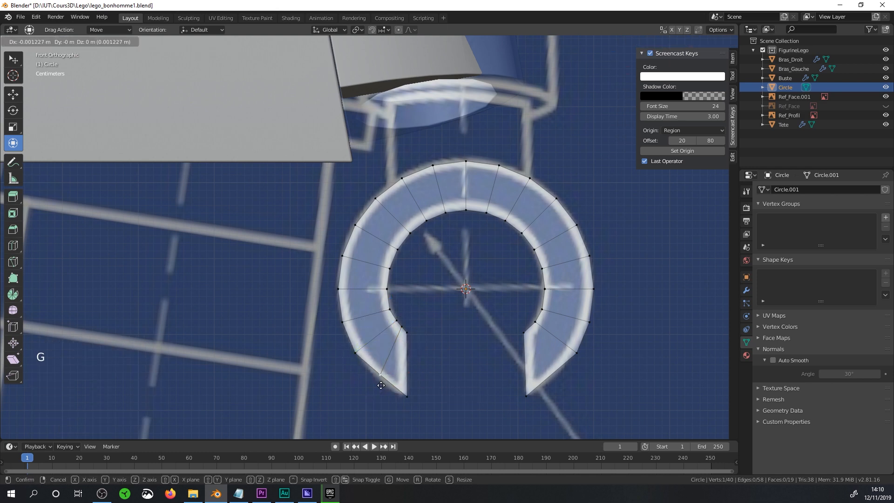
{"action": "left_click", "coordinate": [378, 390]}
Add a loop cut across the right tip's face and move its outer vertex outward to round the contour.
{"action": "key", "text": "ctrl+r"}
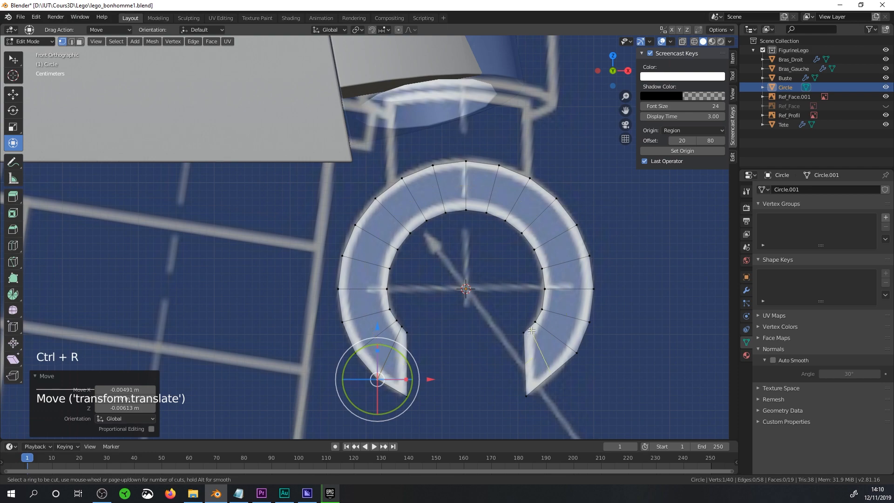
{"action": "left_click", "coordinate": [550, 372]}
{"action": "left_click", "coordinate": [552, 375]}
{"action": "key", "text": "g"}
{"action": "left_click", "coordinate": [560, 383]}
Return to Object Mode and move the hand profile along Y in the right view to the far edge of the blueprint hand.
{"action": "scroll", "coordinate": [560, 383], "scroll_direction": "down", "scroll_amount": 3}
{"action": "middle_click_drag", "start_coordinate": [560, 383], "coordinate": [466, 307]}
{"action": "key", "text": "Tab"}
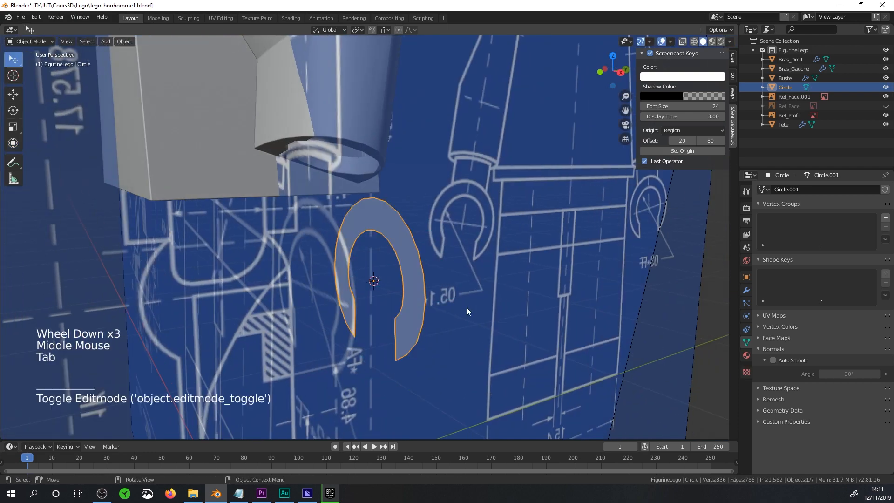
{"action": "key", "text": "KP_3"}
{"action": "scroll", "coordinate": [469, 308], "scroll_direction": "down", "scroll_amount": 2}
{"action": "left_click", "coordinate": [13, 94]}
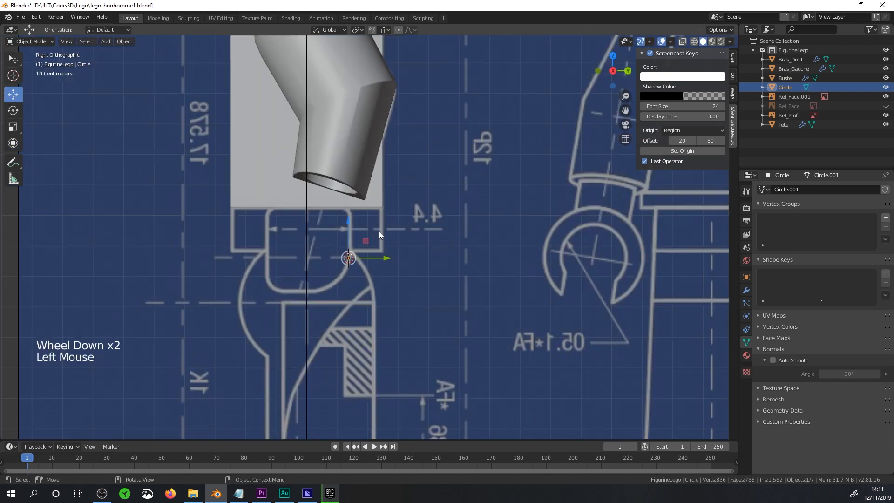
{"action": "middle_click_drag", "start_coordinate": [379, 230], "coordinate": [398, 259]}
{"action": "key", "text": "KP_1"}
{"action": "key", "text": "KP_3"}
{"action": "left_click_drag", "start_coordinate": [390, 257], "coordinate": [349, 259]}
Select the entire hand profile in Edit Mode and extrude it 0.278 m across the blueprint hand's depth in the right view.
{"action": "key", "text": "Tab"}
{"action": "scroll", "coordinate": [381, 263], "scroll_direction": "down", "scroll_amount": 2}
{"action": "middle_click_drag", "start_coordinate": [349, 259], "coordinate": [374, 262]}
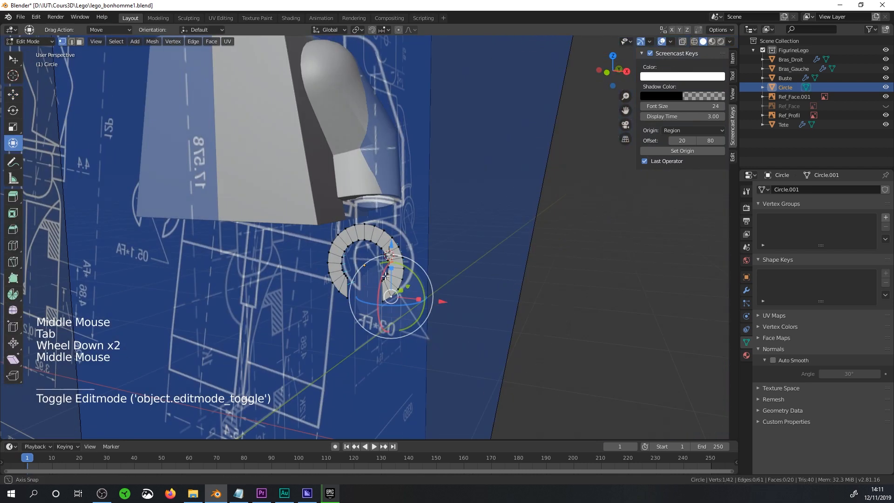
{"action": "scroll", "coordinate": [375, 263], "scroll_direction": "up", "scroll_amount": 2}
{"action": "key", "text": "a"}
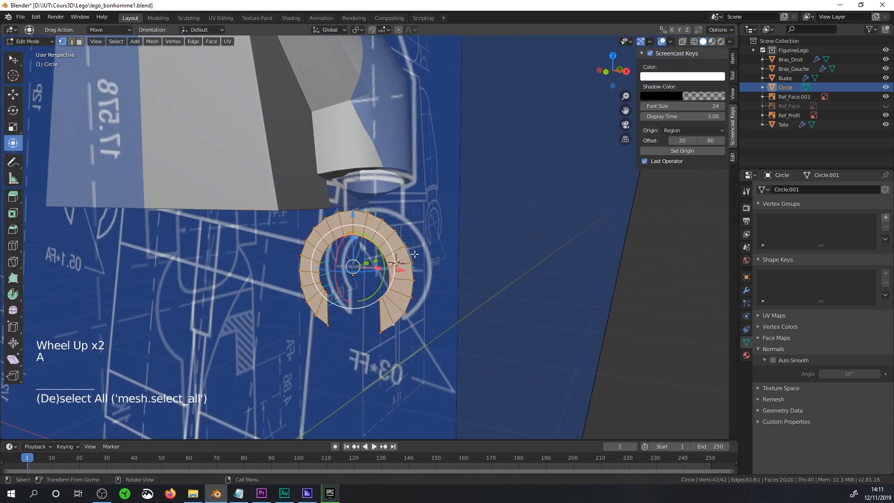
{"action": "key", "text": "KP_3"}
{"action": "scroll", "coordinate": [347, 262], "scroll_direction": "up", "scroll_amount": 2}
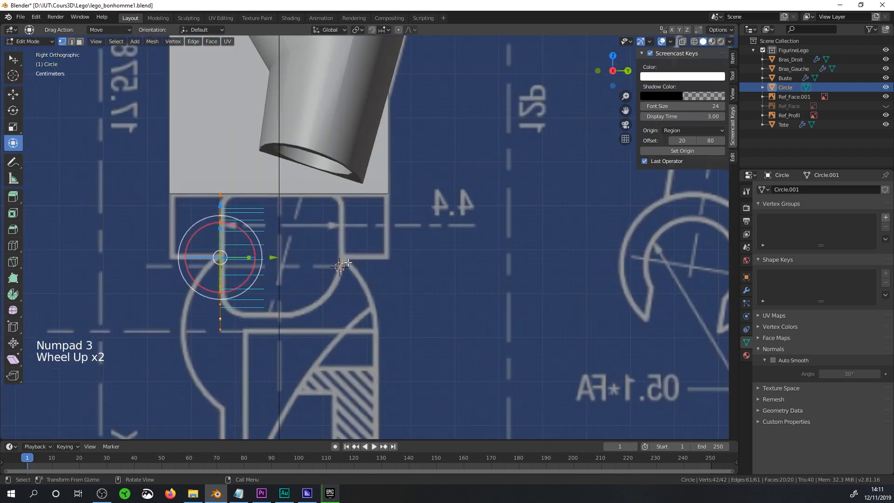
{"action": "key", "text": "e"}
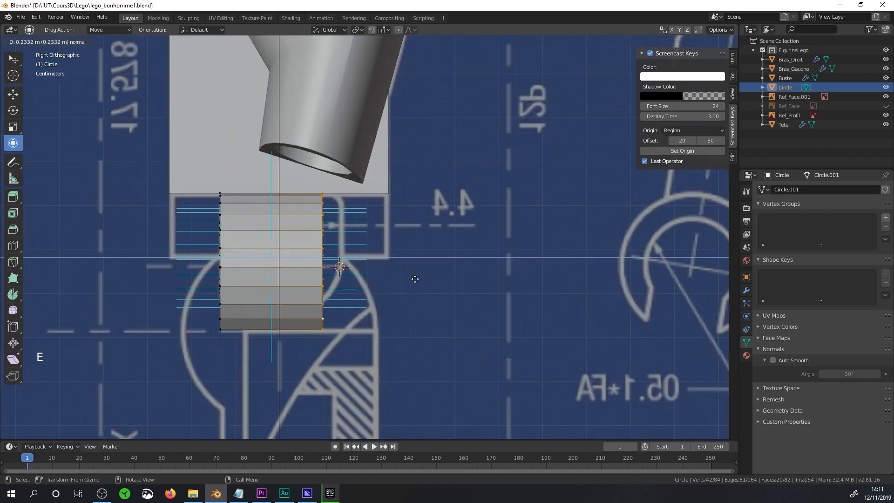
{"action": "left_click", "coordinate": [432, 281]}
Turn on X-ray in the right view and compare the extruded hand with the side blueprint.
{"action": "middle_click_drag", "start_coordinate": [431, 281], "coordinate": [377, 259]}
{"action": "scroll", "coordinate": [466, 279], "scroll_direction": "down", "scroll_amount": 3}
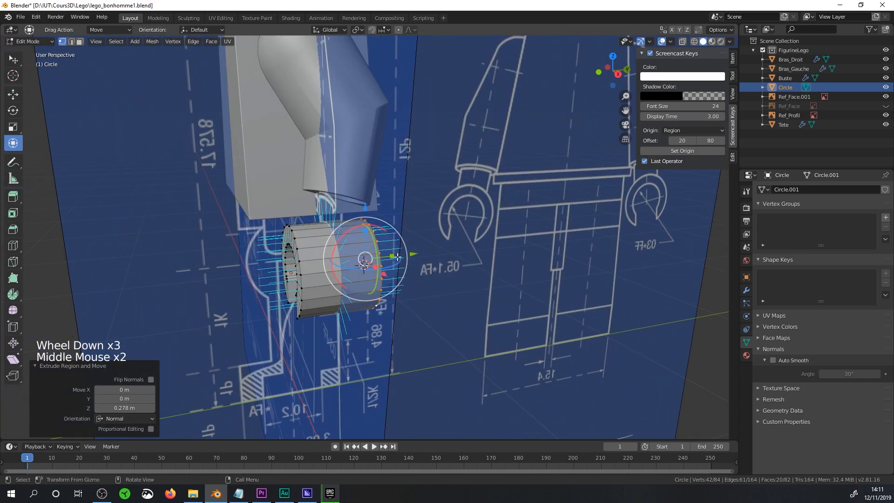
{"action": "key", "text": "KP_3"}
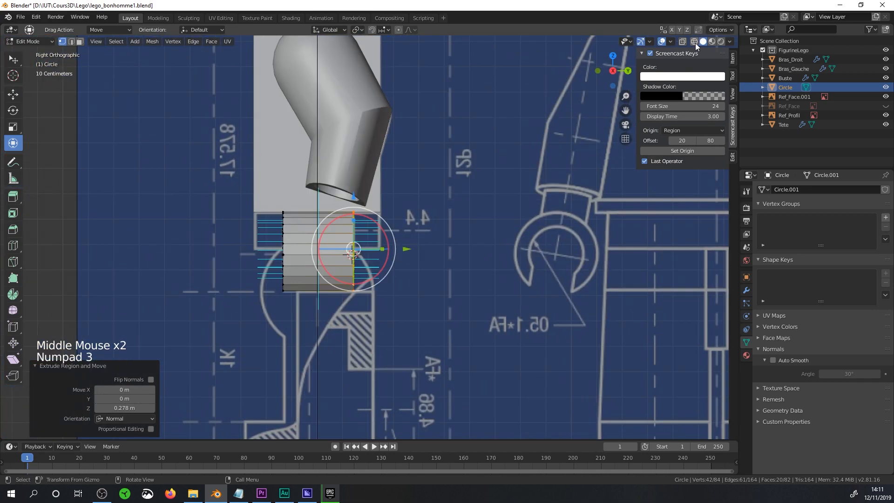
{"action": "left_click", "coordinate": [681, 41]}
{"action": "scroll", "coordinate": [345, 261], "scroll_direction": "up", "scroll_amount": 4}
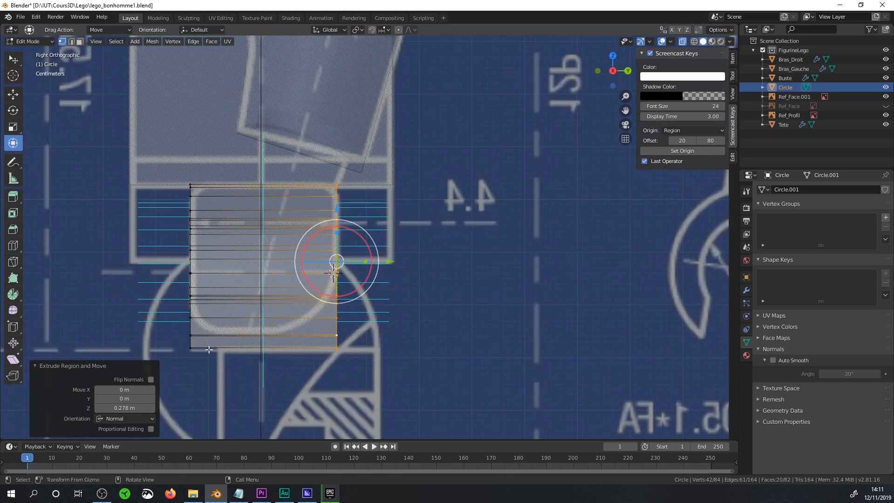
{"action": "middle_click_drag", "start_coordinate": [292, 243], "coordinate": [377, 269]}
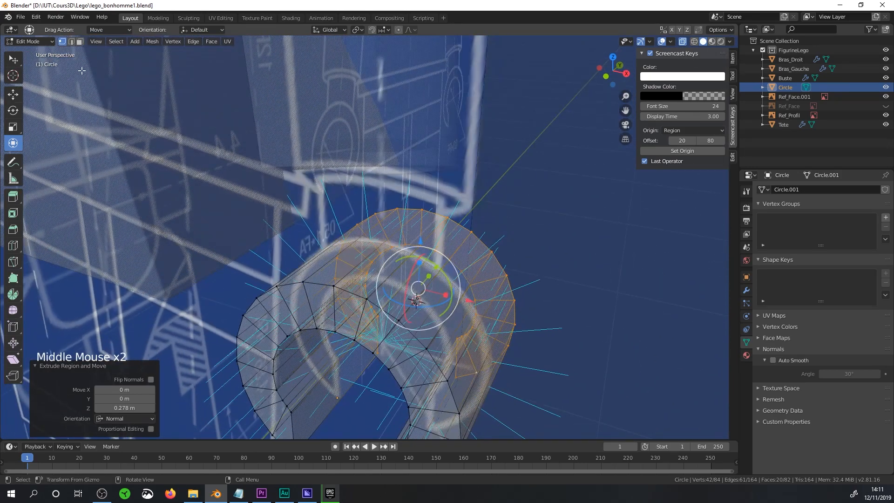
Switch to edge selection, turn off X-ray and snap the 3D cursor to the middle edge on top of the hand.
{"action": "left_click", "coordinate": [71, 41]}
{"action": "middle_click_drag", "start_coordinate": [426, 182], "coordinate": [446, 221]}
{"action": "scroll", "coordinate": [400, 200], "scroll_direction": "up", "scroll_amount": 1}
{"action": "left_click", "coordinate": [246, 256]}
{"action": "left_click", "coordinate": [682, 41]}
{"action": "left_click", "coordinate": [460, 254]}
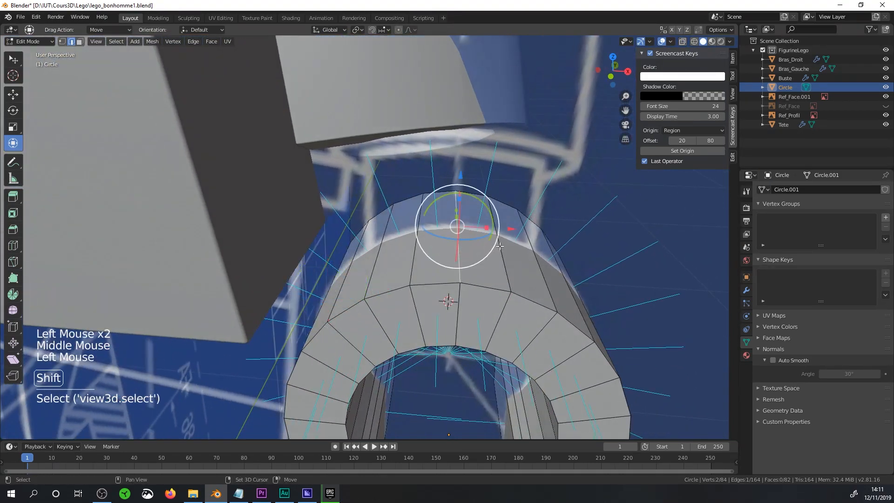
{"action": "key", "text": "shift+s"}
{"action": "left_click", "coordinate": [499, 300]}
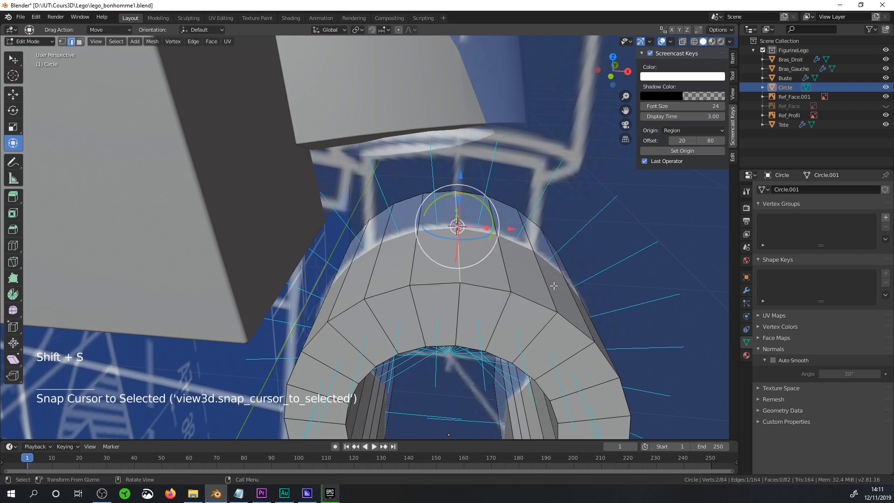
Set the transform pivot point to 3D Cursor.
{"action": "left_click", "coordinate": [357, 29]}
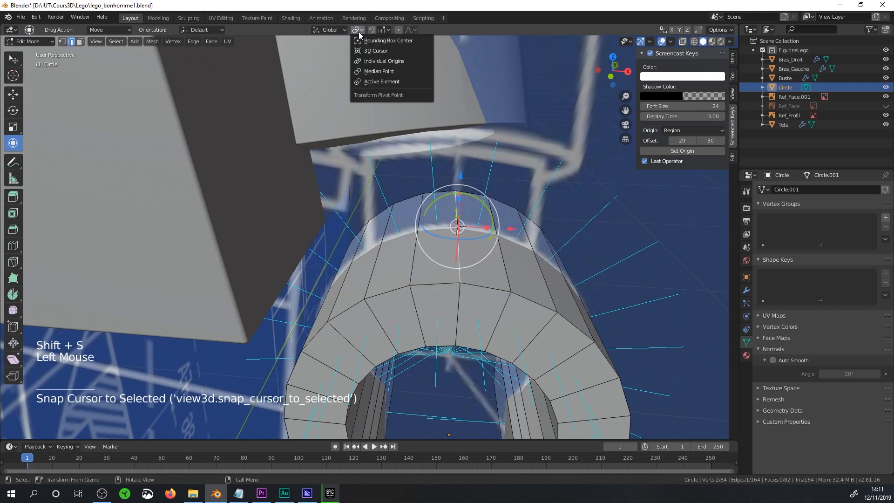
{"action": "left_click", "coordinate": [375, 52]}
{"action": "middle_click_drag", "start_coordinate": [532, 267], "coordinate": [498, 257]}
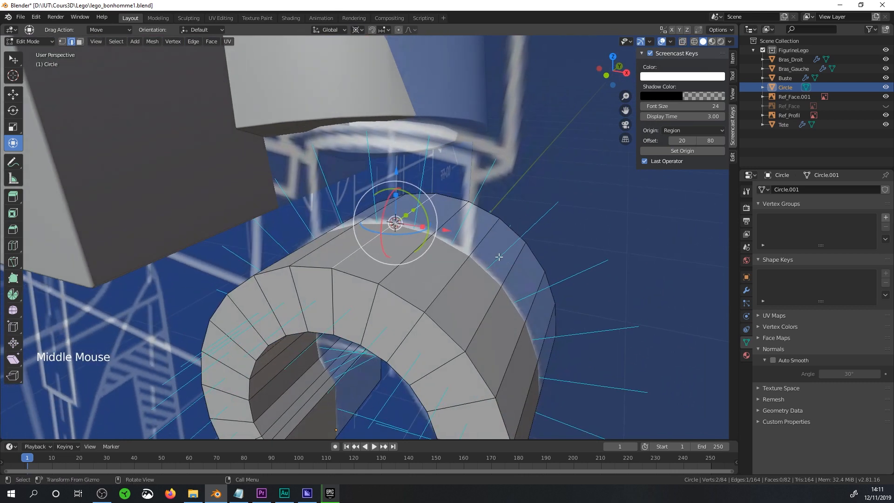
Scale the whole hand to 0.916 about the 3D cursor in the right view, widen it slightly along Y and check it against the blueprint.
{"action": "key", "text": "KP_3"}
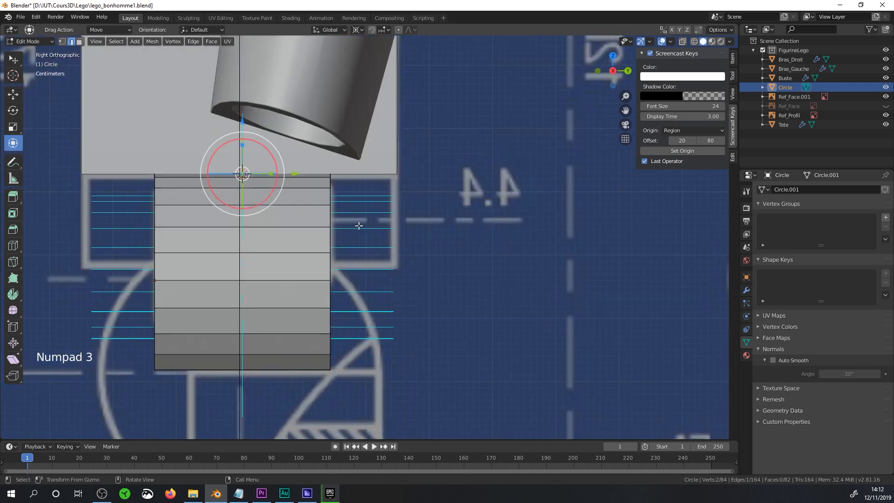
{"action": "key", "text": "a"}
{"action": "left_click", "coordinate": [682, 42]}
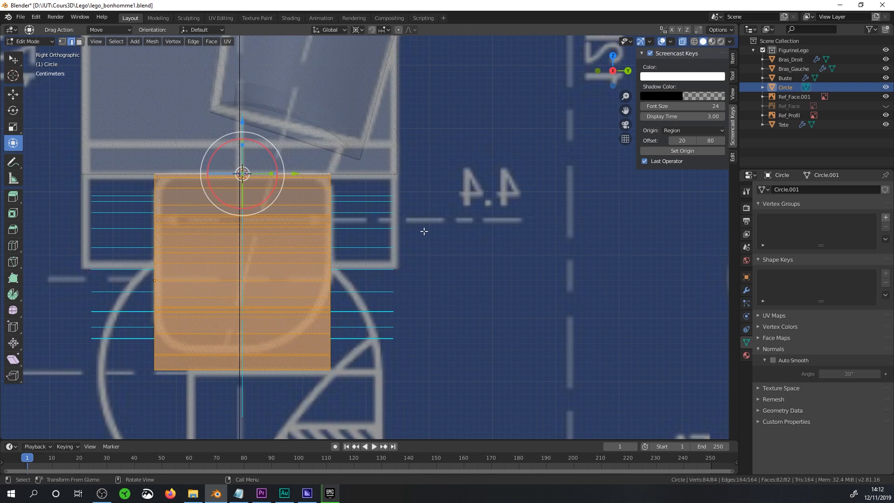
{"action": "key", "text": "s"}
{"action": "left_click", "coordinate": [455, 189]}
{"action": "key", "text": "s"}
{"action": "key", "text": "y"}
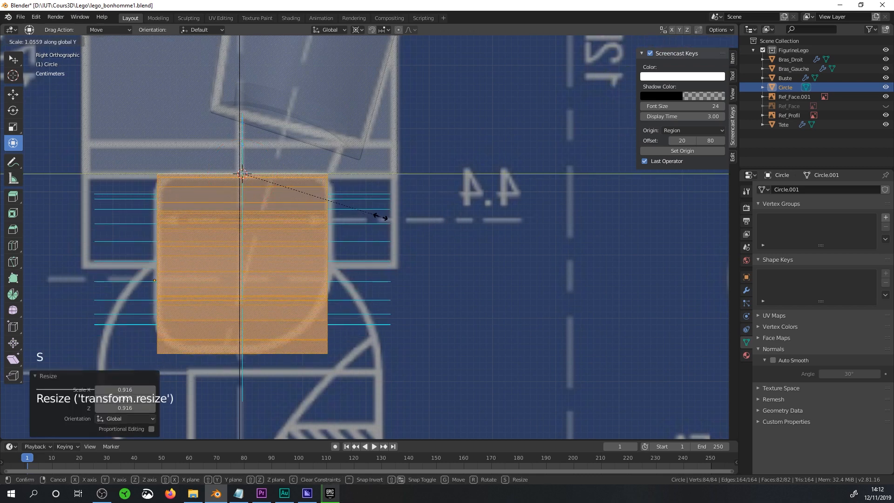
{"action": "left_click", "coordinate": [389, 218]}
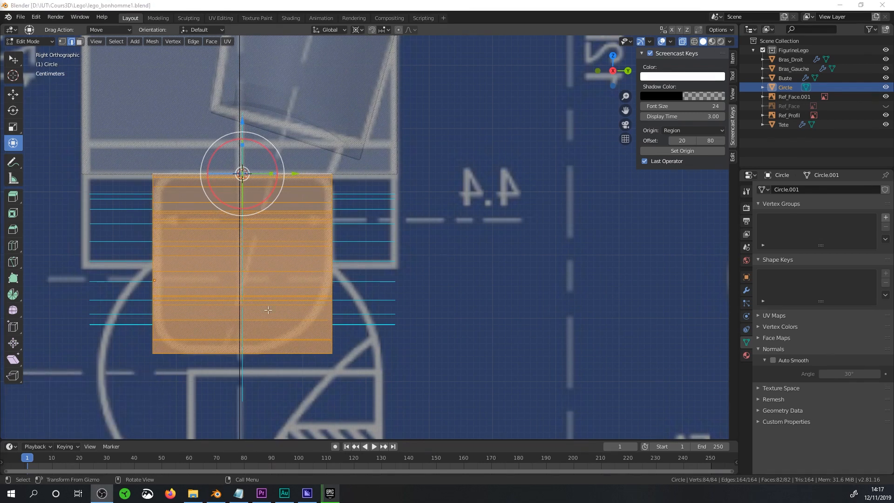
{"action": "left_click", "coordinate": [886, 87]}
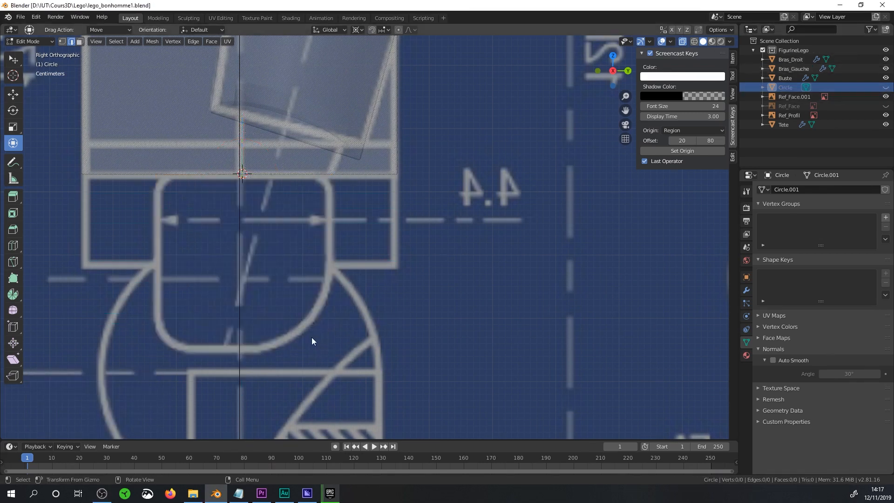
{"action": "left_click", "coordinate": [885, 88]}
Turn off X-ray and hide the face normals on the hand.
{"action": "middle_click_drag", "start_coordinate": [186, 233], "coordinate": [326, 219]}
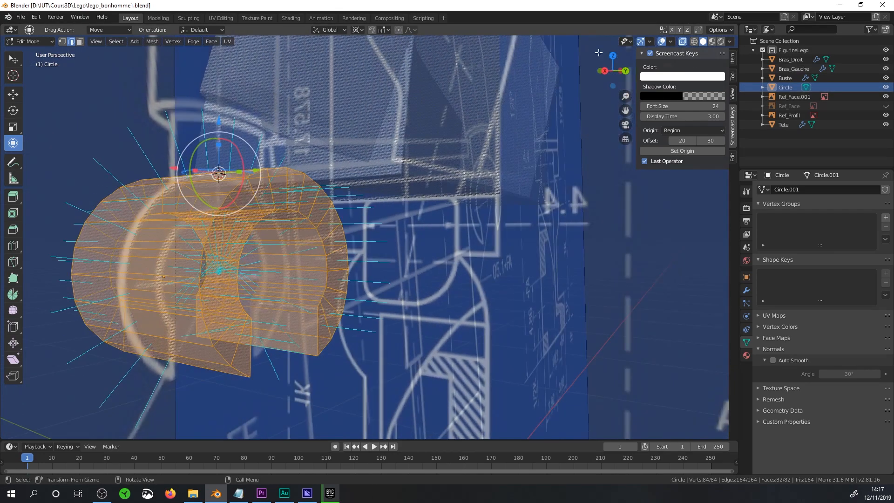
{"action": "left_click", "coordinate": [683, 42]}
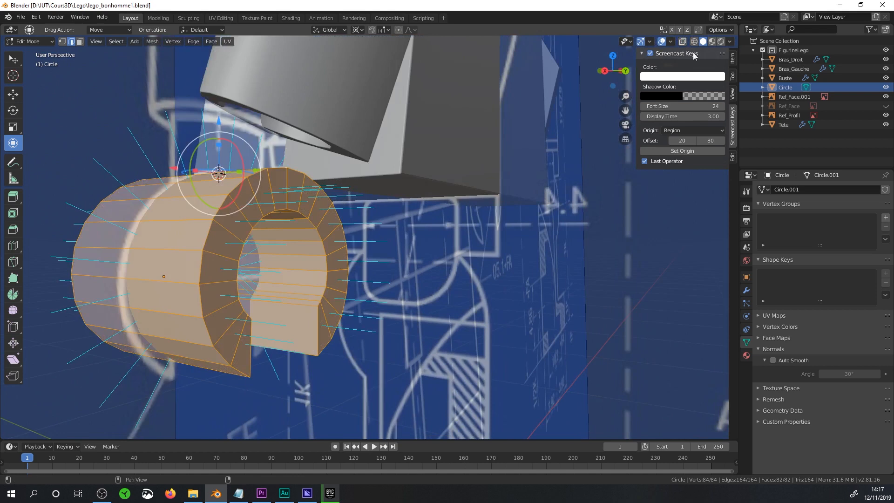
{"action": "left_click", "coordinate": [670, 42]}
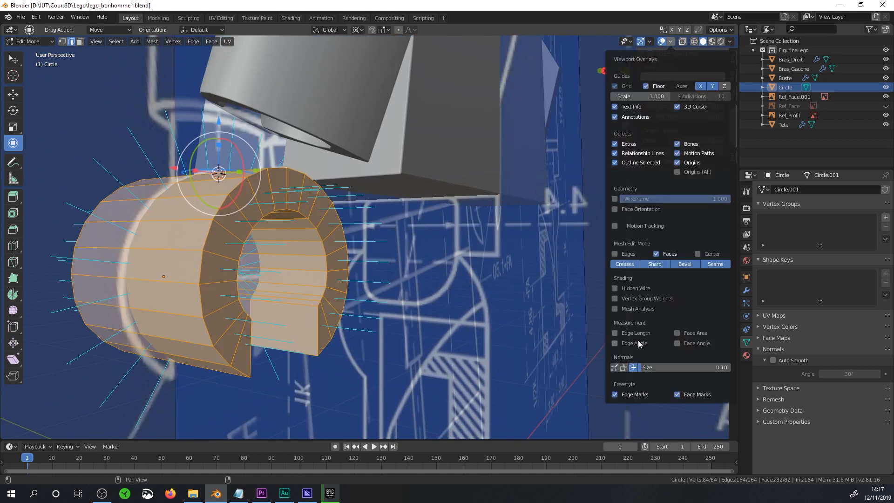
{"action": "left_click", "coordinate": [634, 367]}
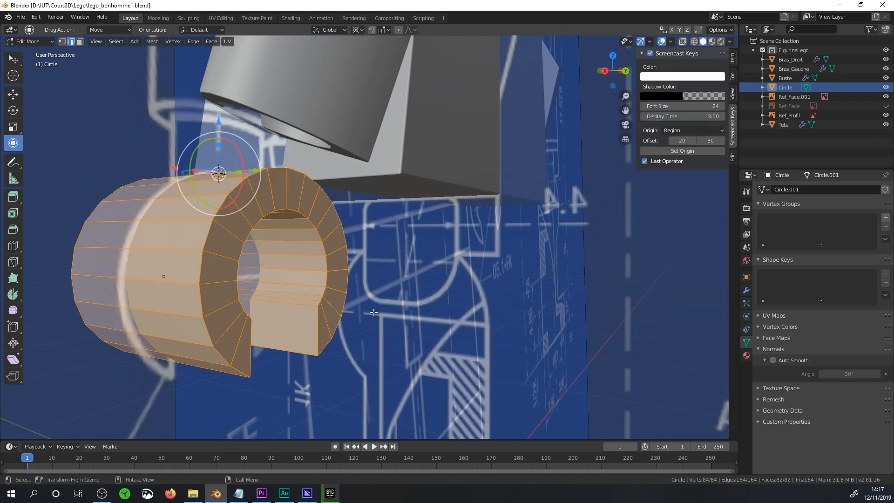
Switch to face selection and select the eight lower faces on the front end of the hand's two prongs.
{"action": "left_click", "coordinate": [81, 41]}
{"action": "left_click", "coordinate": [217, 300]}
{"action": "left_click", "coordinate": [224, 326], "text": "shift"}
{"action": "left_click", "coordinate": [241, 347], "text": "shift"}
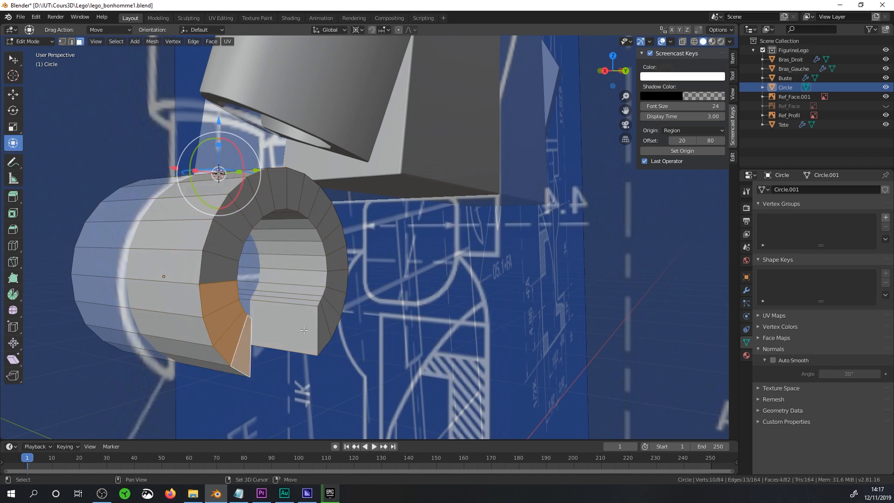
{"action": "left_click", "coordinate": [325, 326], "text": "shift"}
{"action": "left_click", "coordinate": [329, 315], "text": "shift"}
{"action": "left_click", "coordinate": [331, 300], "text": "shift"}
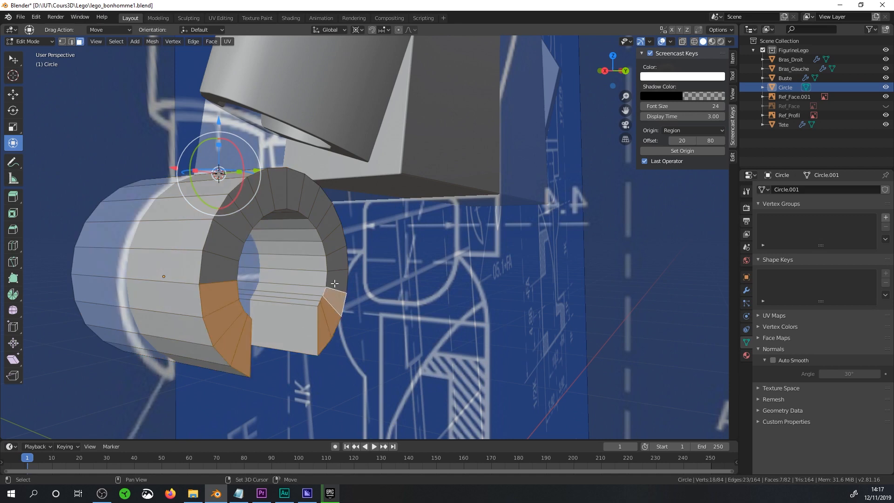
{"action": "left_click", "coordinate": [334, 286], "text": "shift"}
Try shearing the selected prong faces in wireframe right view with the pivot at Median Point, and undo the shear.
{"action": "middle_click_drag", "start_coordinate": [335, 286], "coordinate": [595, 69]}
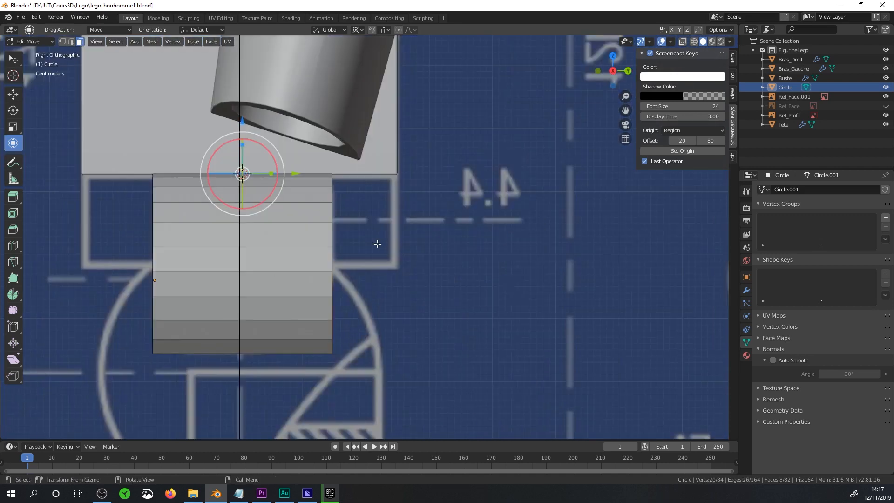
{"action": "key", "text": "z"}
{"action": "left_click", "coordinate": [320, 251]}
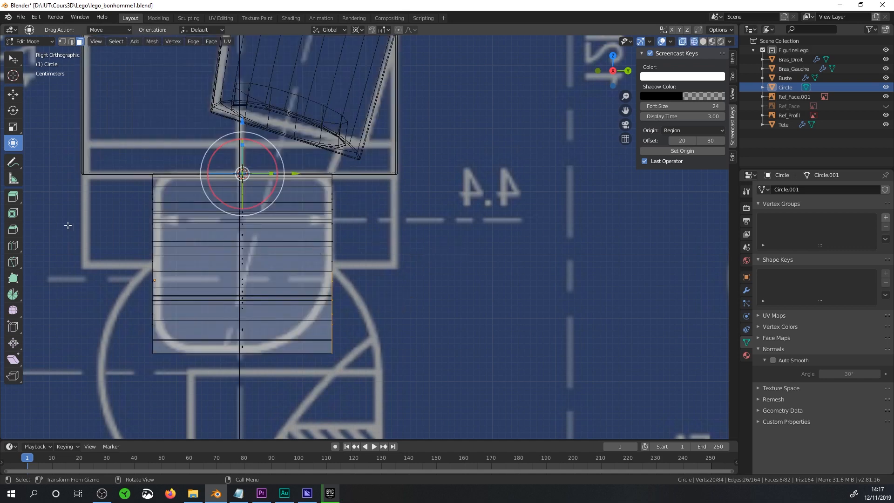
{"action": "left_click", "coordinate": [13, 359]}
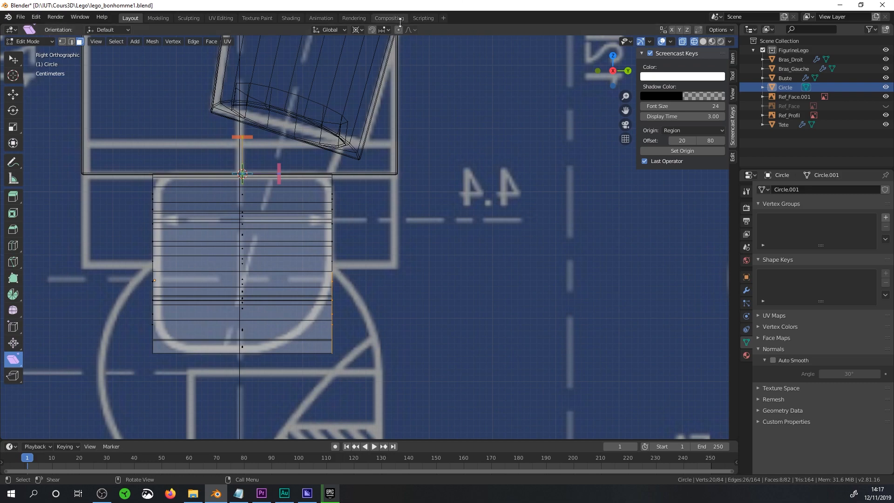
{"action": "left_click", "coordinate": [358, 30]}
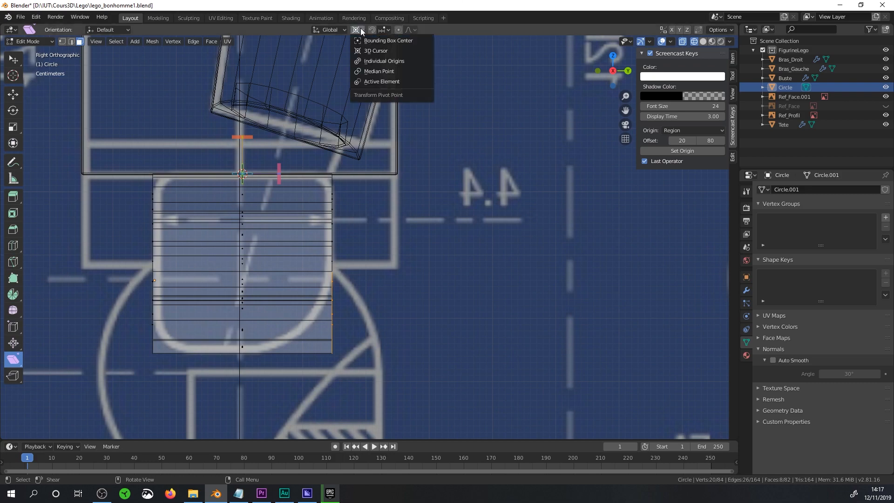
{"action": "left_click", "coordinate": [373, 71]}
{"action": "left_click_drag", "start_coordinate": [341, 267], "coordinate": [329, 265]}
{"action": "key", "text": "ctrl+z"}
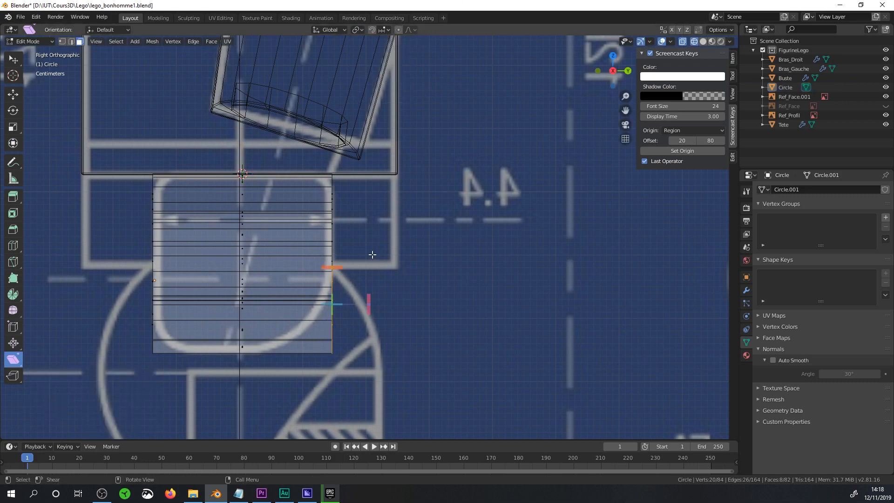
Snap the 3D cursor midway between the two mid-height edges on the hand's front end and set the pivot point to 3D Cursor.
{"action": "middle_click_drag", "start_coordinate": [374, 254], "coordinate": [337, 256]}
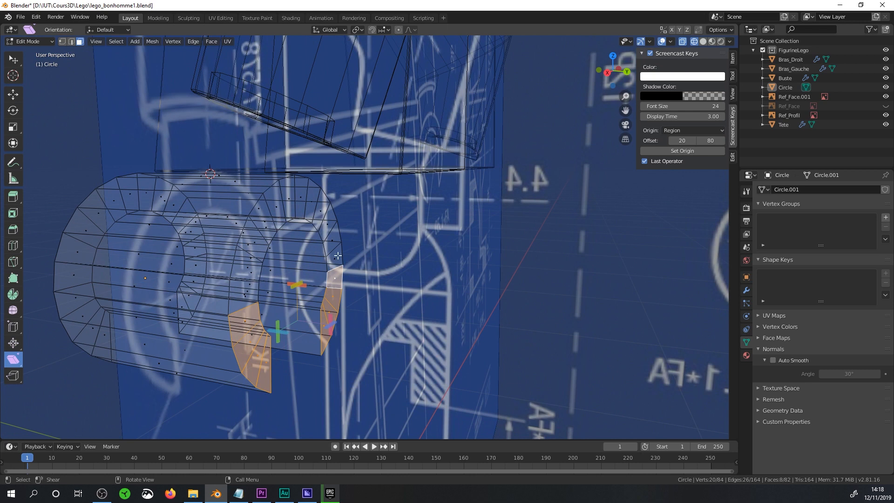
{"action": "left_click", "coordinate": [71, 41]}
{"action": "left_click", "coordinate": [248, 308]}
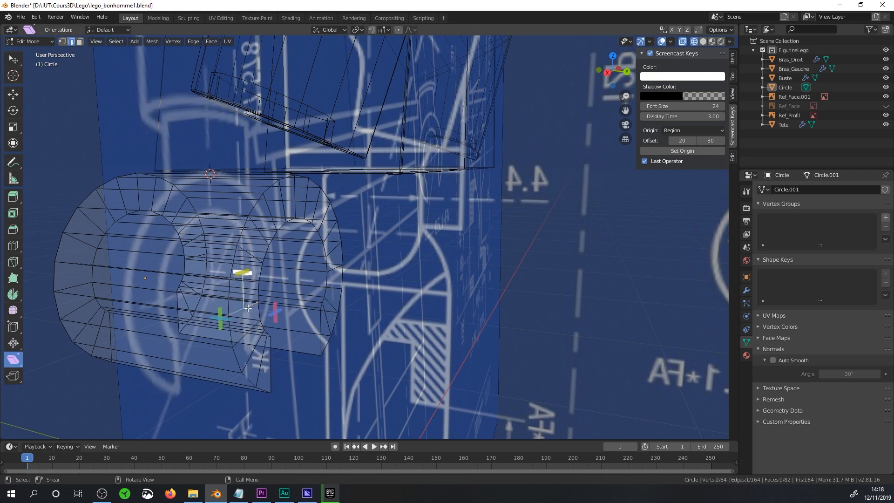
{"action": "left_click", "coordinate": [341, 270], "text": "shift"}
{"action": "middle_click_drag", "start_coordinate": [340, 270], "coordinate": [334, 250]}
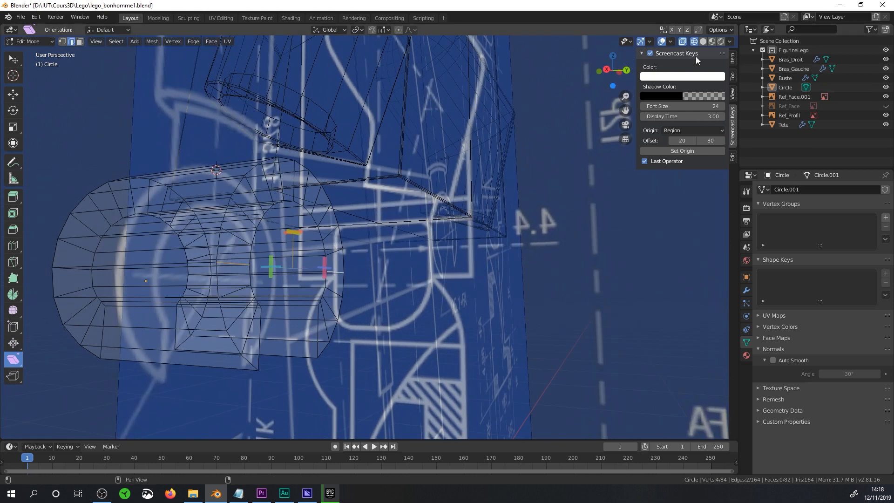
{"action": "left_click", "coordinate": [703, 42]}
{"action": "middle_click_drag", "start_coordinate": [283, 262], "coordinate": [315, 259]}
{"action": "key", "text": "shift+s"}
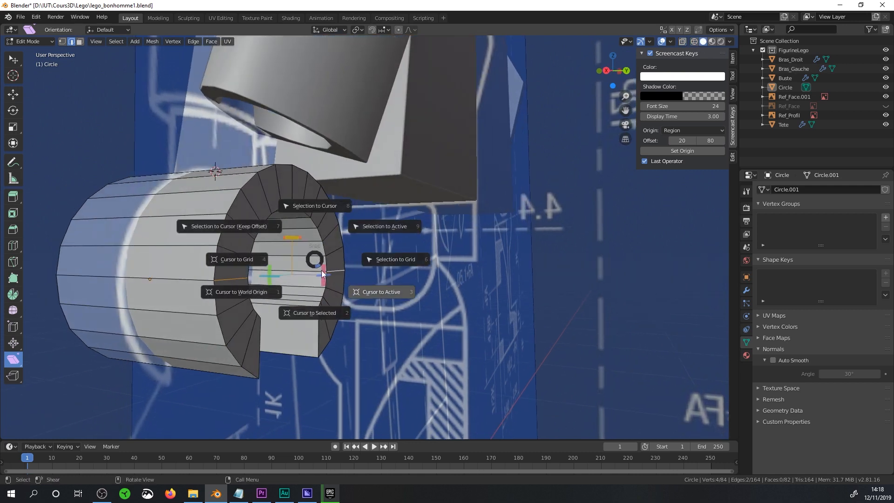
{"action": "left_click", "coordinate": [333, 313]}
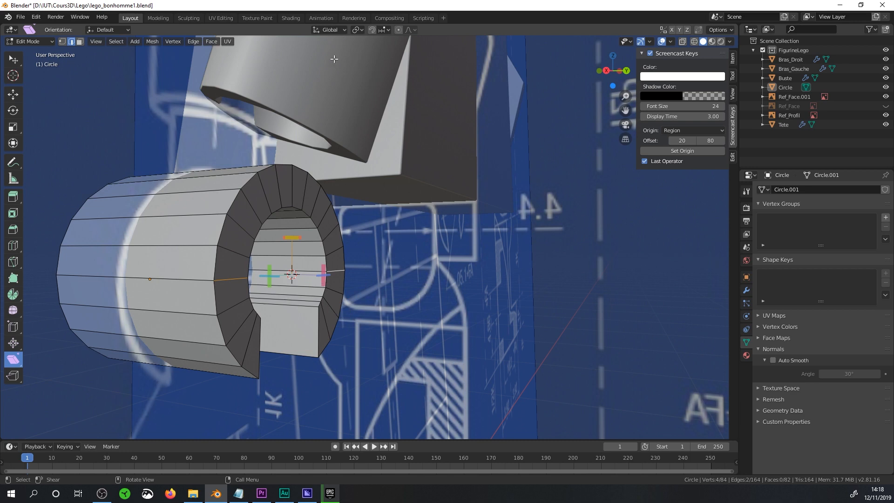
{"action": "left_click", "coordinate": [357, 32]}
{"action": "left_click", "coordinate": [374, 52]}
Reselect the eight front-end faces below the 3D cursor on both prongs in face selection mode.
{"action": "left_click", "coordinate": [79, 41]}
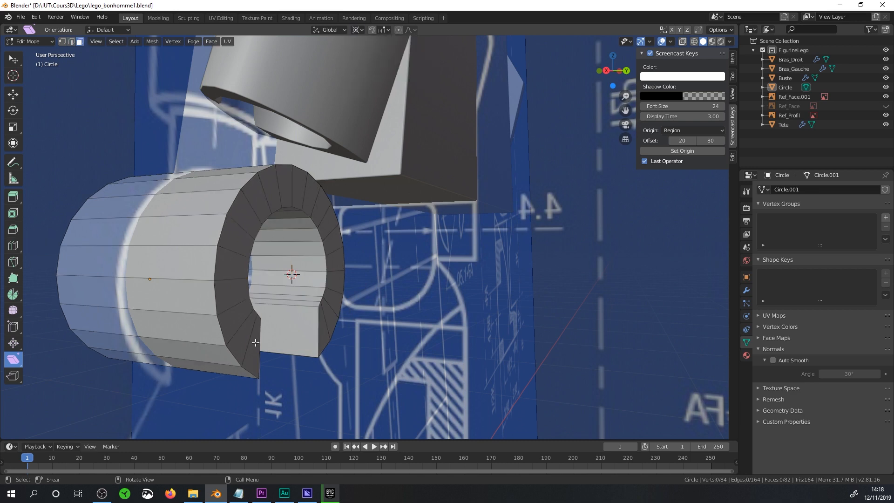
{"action": "left_click", "coordinate": [240, 321]}
{"action": "left_click", "coordinate": [230, 294], "text": "shift"}
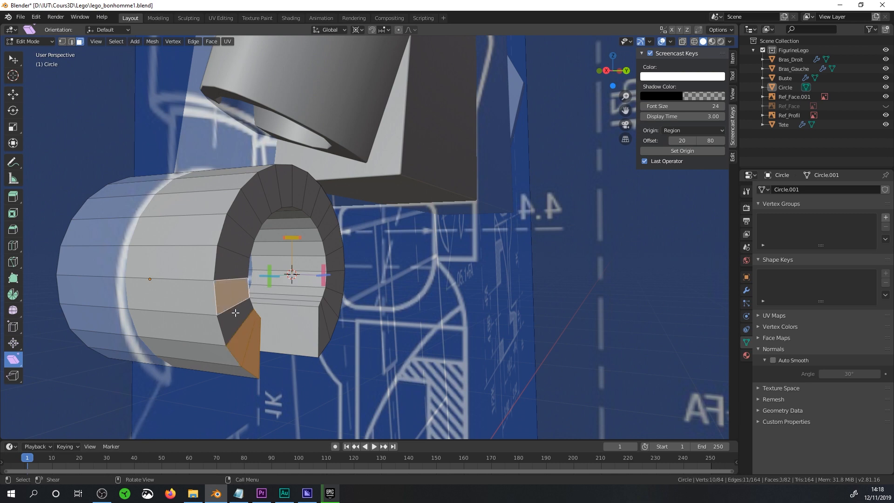
{"action": "left_click", "coordinate": [324, 326], "text": "shift"}
{"action": "left_click", "coordinate": [331, 302], "text": "shift"}
{"action": "left_click", "coordinate": [334, 289], "text": "shift"}
Display the hand in wireframe over the side blueprint in the right view, keeping the lower prong faces selected.
{"action": "key", "text": "KP_3"}
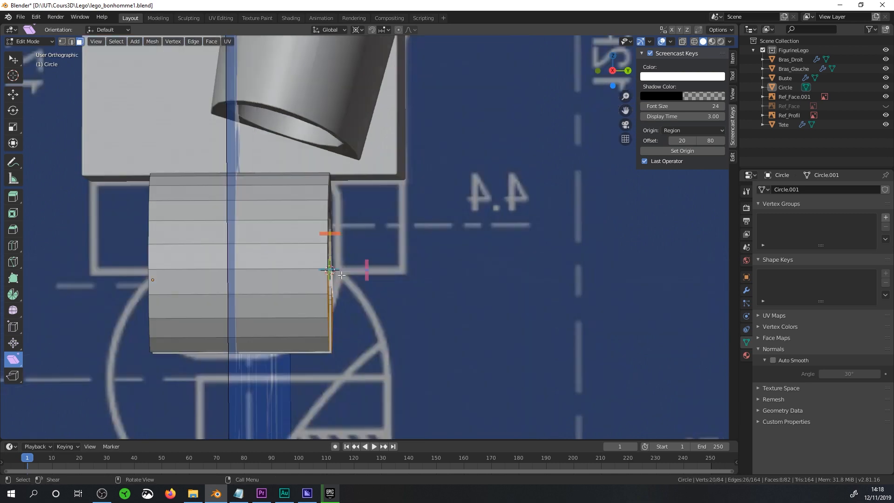
{"action": "left_click", "coordinate": [337, 237], "text": "shift"}
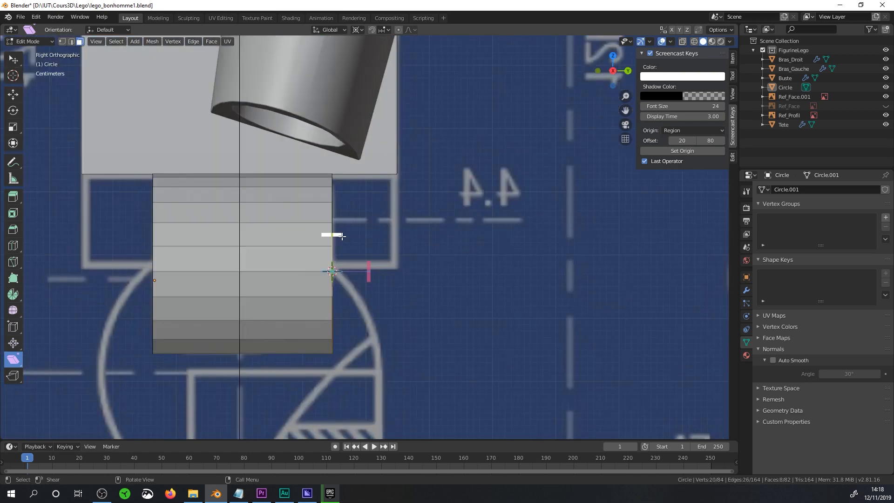
{"action": "left_click", "coordinate": [334, 239], "text": "shift"}
{"action": "left_click", "coordinate": [335, 257], "text": "shift"}
{"action": "left_click", "coordinate": [329, 235], "text": "shift"}
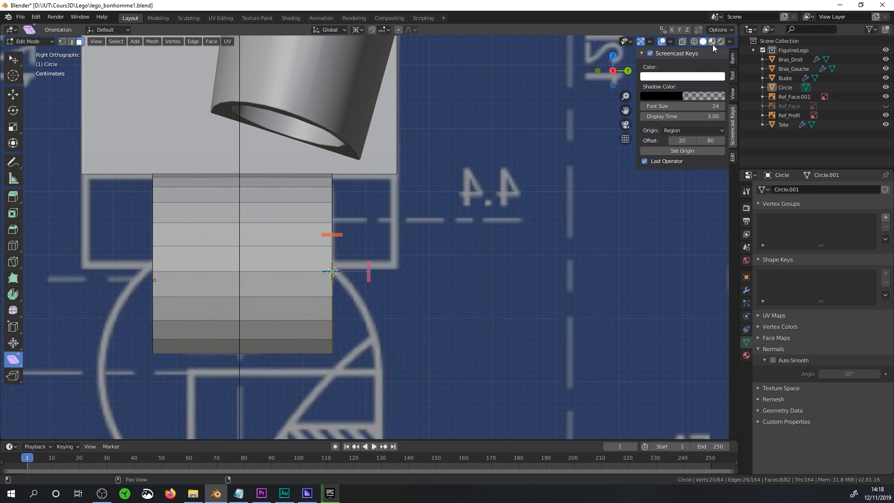
{"action": "left_click", "coordinate": [693, 42]}
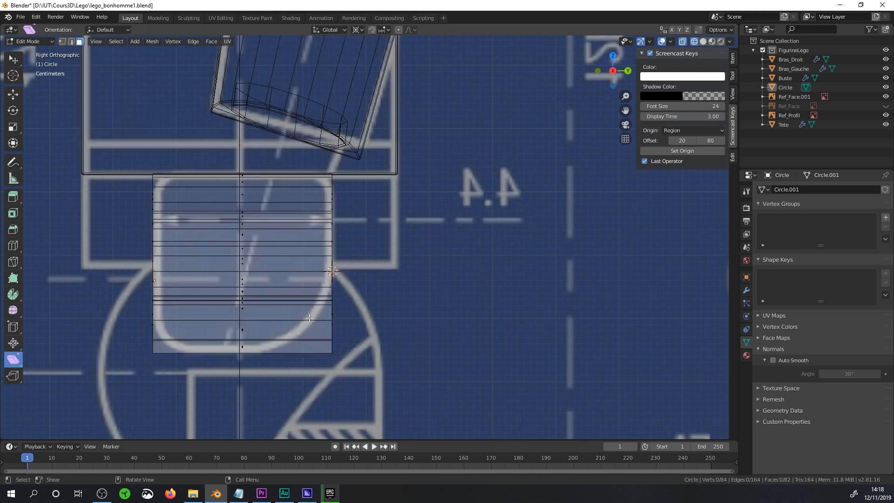
{"action": "key", "text": "alt+a"}
{"action": "middle_click_drag", "start_coordinate": [233, 321], "coordinate": [312, 322]}
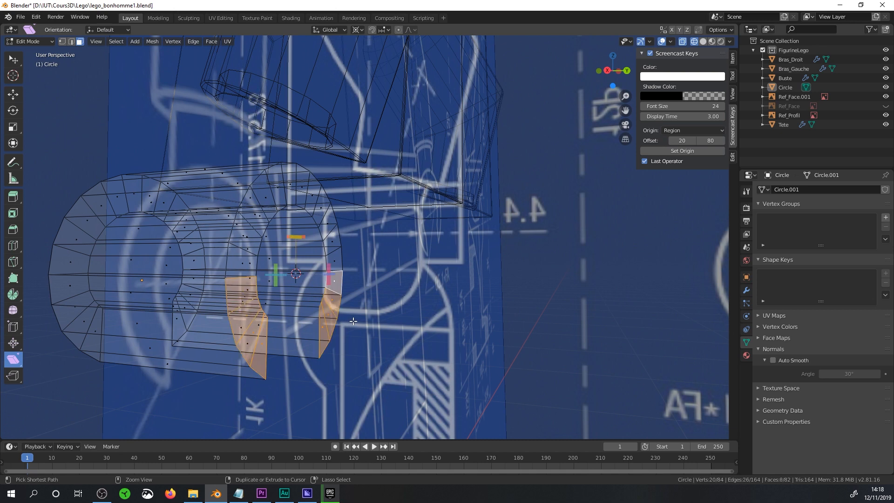
{"action": "key", "text": "ctrl+z"}
{"action": "key", "text": "KP_3"}
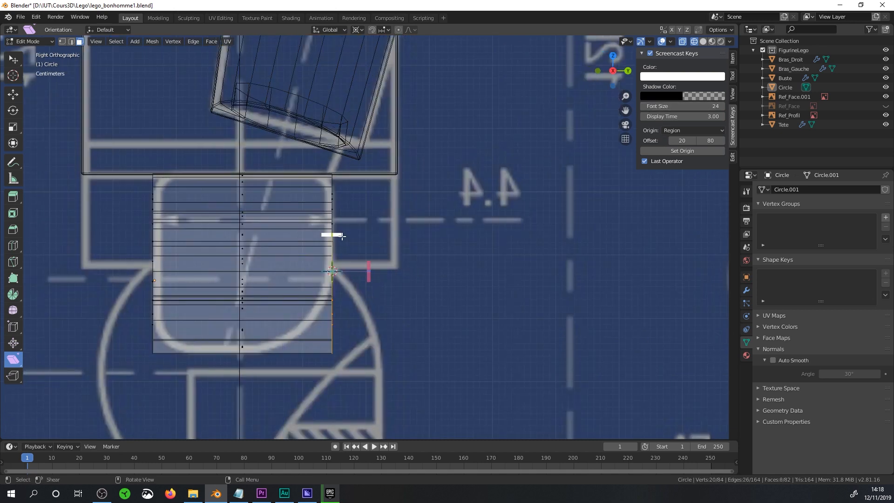
Try shearing the selected faces by -0.933 about the 3D cursor, and undo the shear.
{"action": "key", "text": "shift+ctrl+alt+s"}
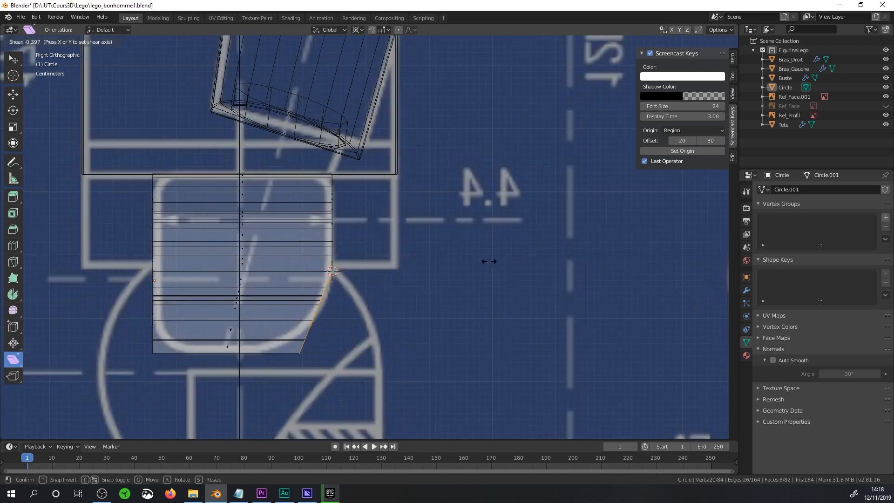
{"action": "left_click", "coordinate": [681, 276]}
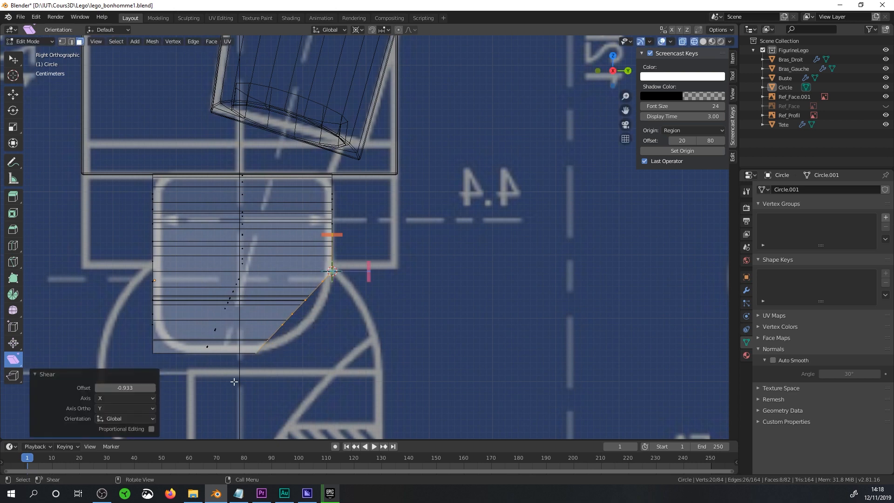
{"action": "key", "text": "ctrl+z"}
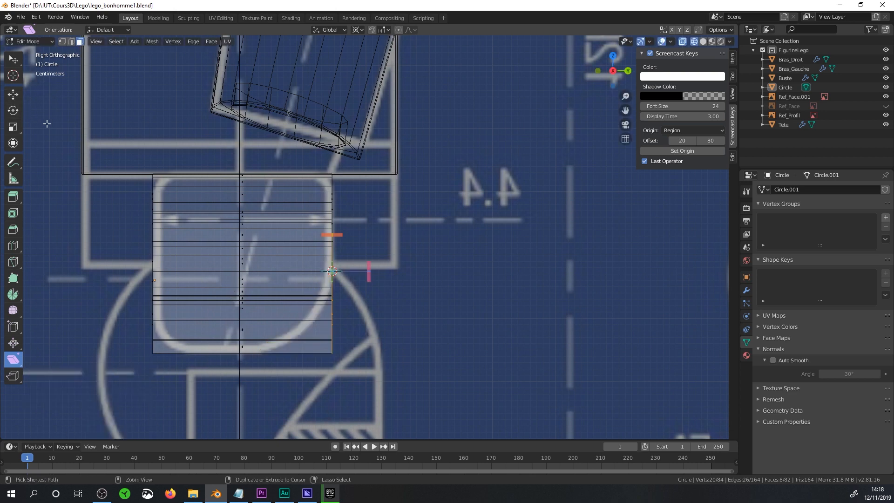
Try rotating the selected faces by -50.3° about the X axis, undo the rotation and return to the Shear tool.
{"action": "left_click", "coordinate": [17, 113]}
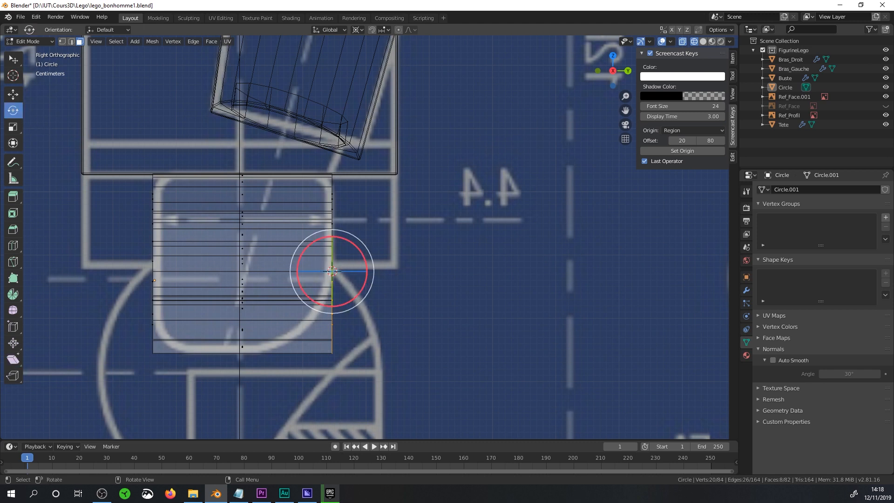
{"action": "left_click_drag", "start_coordinate": [359, 298], "coordinate": [257, 360]}
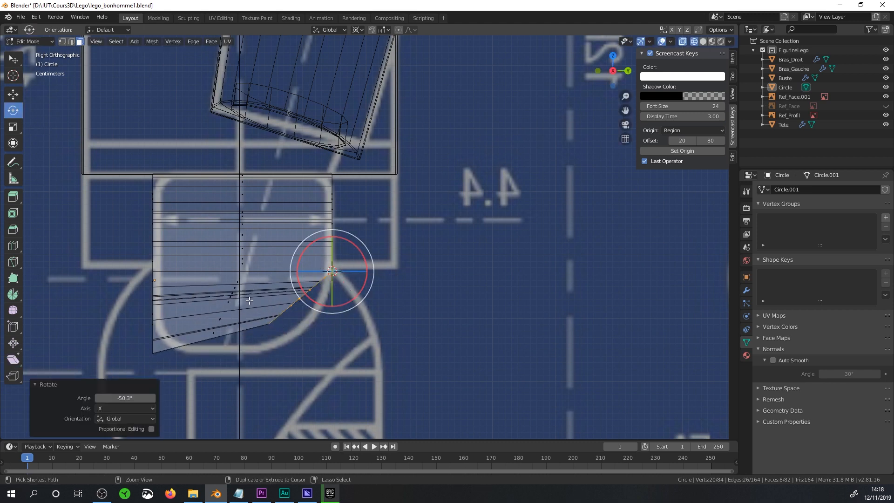
{"action": "key", "text": "ctrl+z"}
{"action": "left_click", "coordinate": [18, 361]}
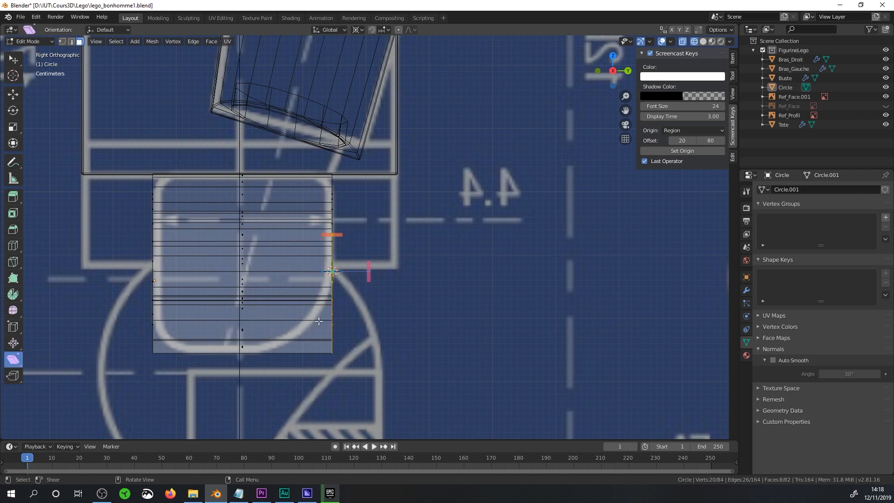
Shear the selected prong-end faces by -0.997 about the 3D cursor and compare the slope with the side blueprint.
{"action": "mouse_move", "coordinate": [333, 234]}
{"action": "left_mouse_down"}
{"action": "mouse_move", "coordinate": [619, 259]}
{"action": "mouse_move", "coordinate": [344, 234]}
{"action": "left_mouse_up"}
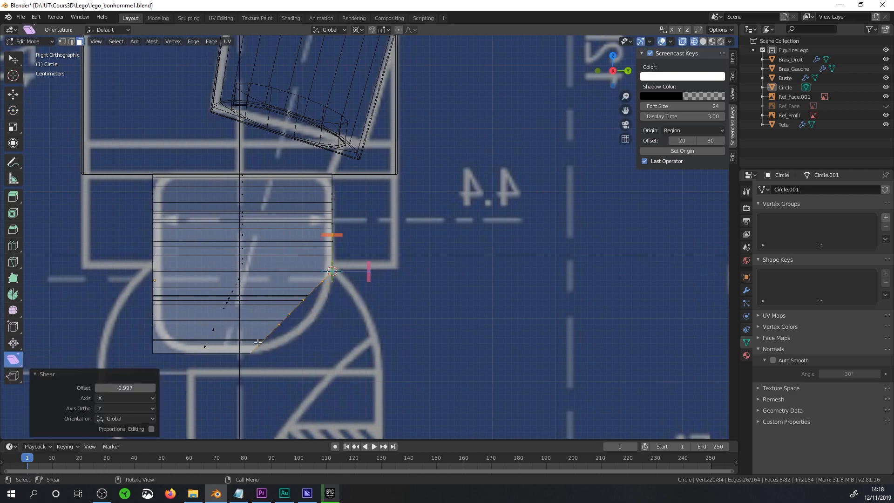
{"action": "middle_click_drag", "start_coordinate": [351, 301], "coordinate": [265, 267]}
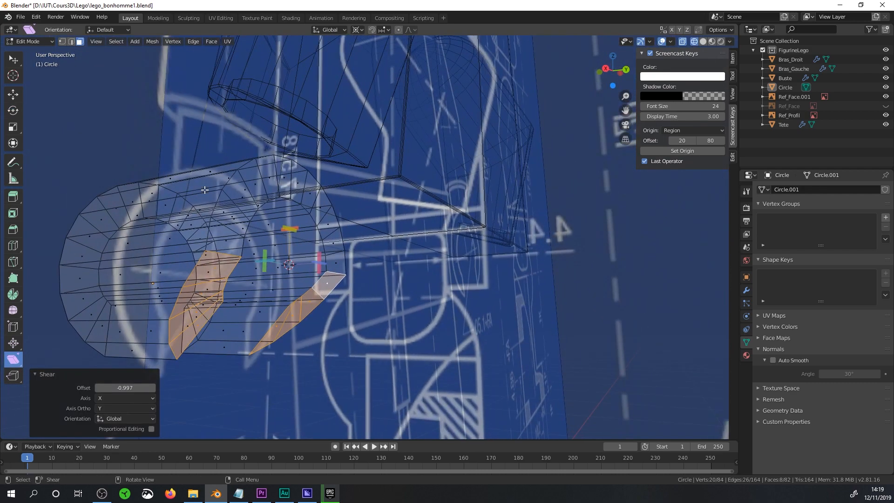
{"action": "key", "text": "KP_3"}
{"action": "scroll", "coordinate": [269, 252], "scroll_direction": "up", "scroll_amount": 2}
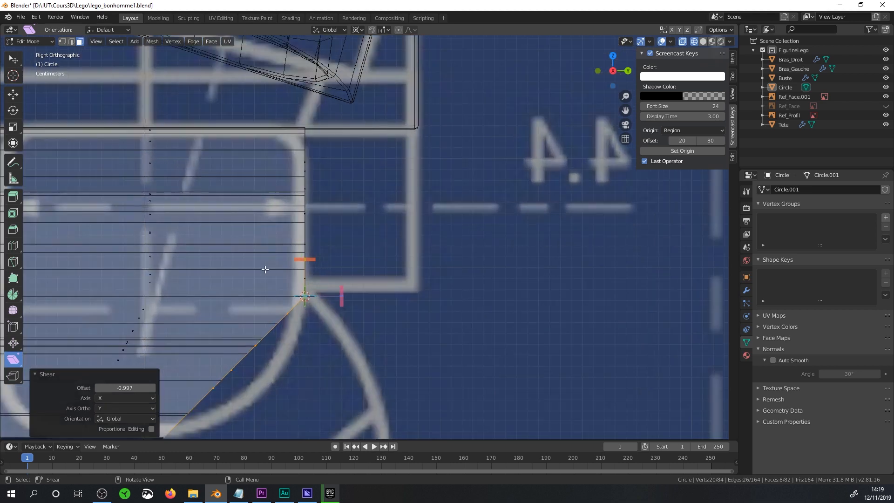
{"action": "middle_click_drag", "start_coordinate": [320, 327], "coordinate": [473, 183], "text": "shift"}
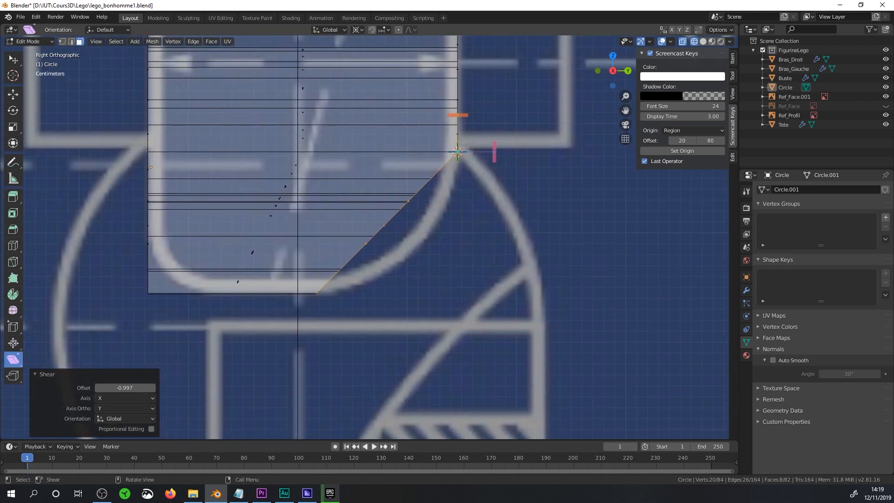
With Median Point as pivot, move the first vertices below the 3D cursor along Y to the blueprint's rounded outline.
{"action": "left_click", "coordinate": [63, 41]}
{"action": "middle_click_drag", "start_coordinate": [410, 270], "coordinate": [382, 305], "text": "shift"}
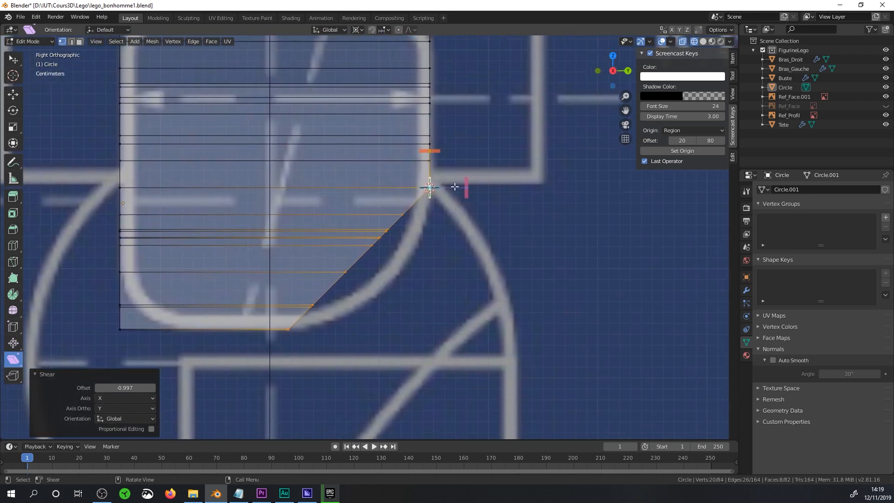
{"action": "left_click", "coordinate": [426, 275]}
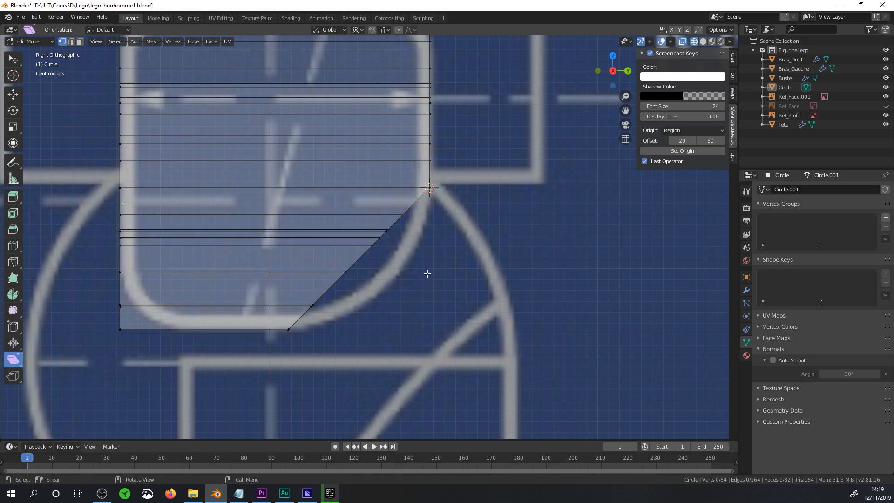
{"action": "left_click", "coordinate": [19, 96]}
{"action": "left_click", "coordinate": [357, 29]}
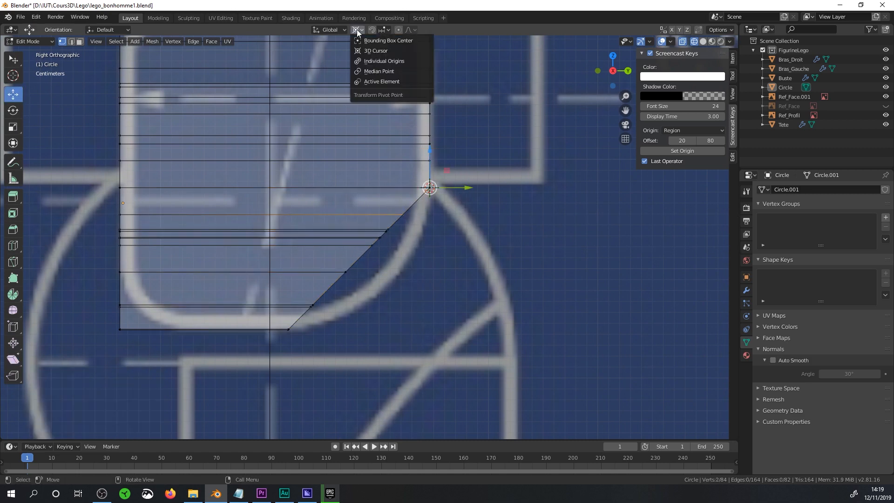
{"action": "left_click", "coordinate": [370, 73]}
{"action": "left_click_drag", "start_coordinate": [438, 217], "coordinate": [496, 242]}
Move the next sheared prong vertices down the slope outward along Y onto the rounded corner of the side blueprint.
{"action": "left_click", "coordinate": [386, 231]}
{"action": "scroll", "coordinate": [459, 239], "scroll_direction": "up", "scroll_amount": 3}
{"action": "left_click", "coordinate": [387, 238]}
{"action": "left_click", "coordinate": [387, 239]}
{"action": "left_click_drag", "start_coordinate": [425, 242], "coordinate": [489, 264]}
{"action": "left_click", "coordinate": [375, 251]}
{"action": "left_click", "coordinate": [390, 251]}
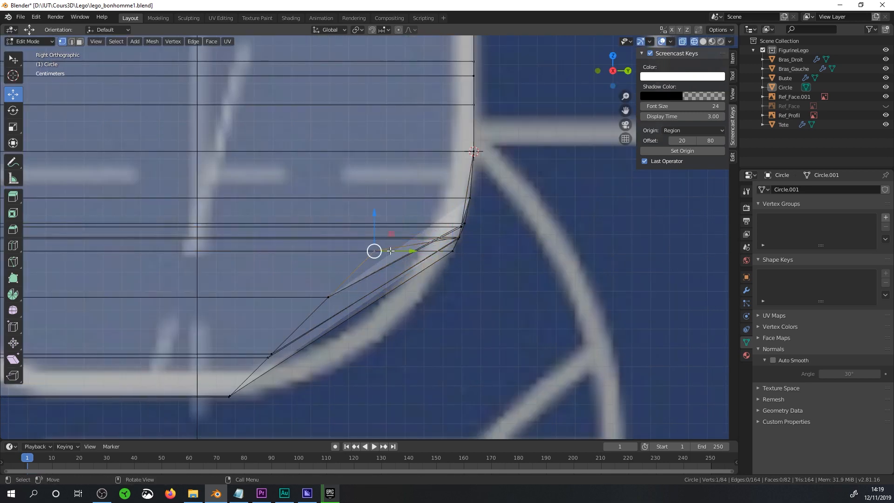
{"action": "left_click_drag", "start_coordinate": [414, 251], "coordinate": [490, 260]}
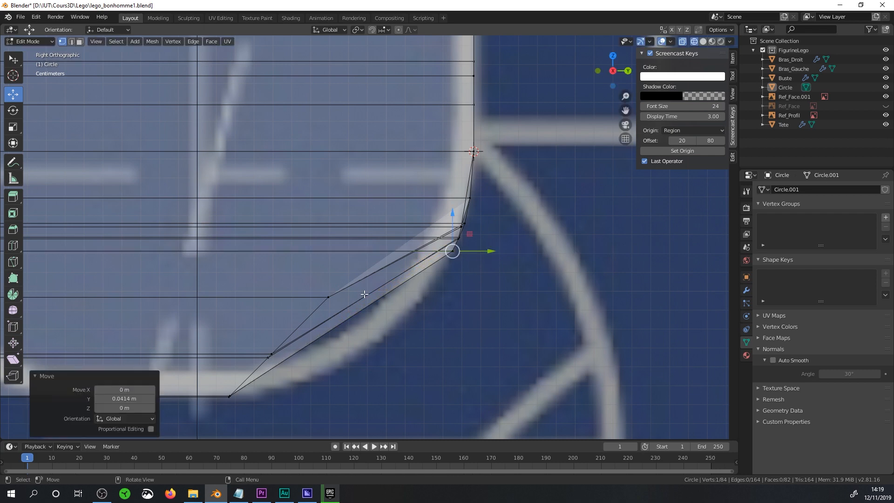
Move the lower prong vertices, above the bottom edge, outward along Y to complete the rounded corner.
{"action": "left_click", "coordinate": [328, 297]}
{"action": "left_click_drag", "start_coordinate": [363, 297], "coordinate": [449, 298]}
{"action": "left_click", "coordinate": [272, 354]}
{"action": "left_click_drag", "start_coordinate": [307, 354], "coordinate": [380, 355]}
{"action": "left_click", "coordinate": [327, 297]}
{"action": "left_click_drag", "start_coordinate": [363, 297], "coordinate": [450, 298]}
{"action": "left_click", "coordinate": [351, 355]}
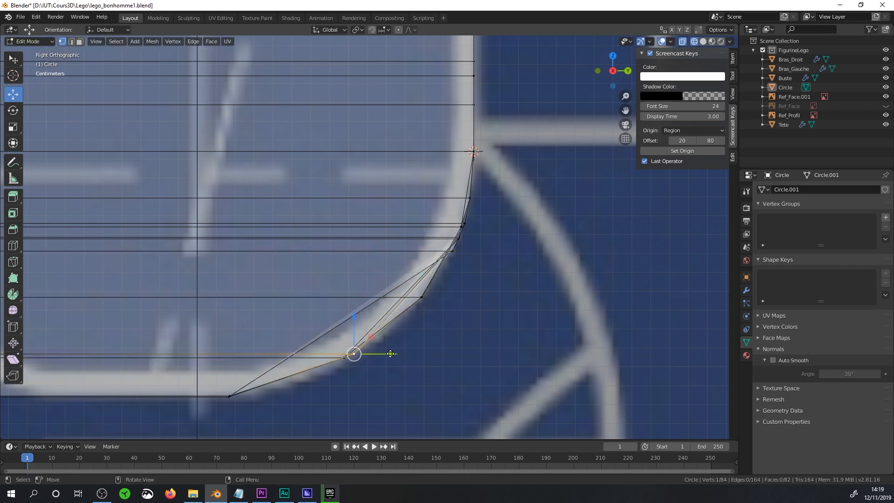
{"action": "left_click_drag", "start_coordinate": [386, 355], "coordinate": [377, 355]}
Return to solid display and Object Mode, and apply Shade Smooth to the hand.
{"action": "middle_click_drag", "start_coordinate": [398, 311], "coordinate": [353, 314]}
{"action": "scroll", "coordinate": [353, 314], "scroll_direction": "down", "scroll_amount": 3}
{"action": "key", "text": "z"}
{"action": "left_click", "coordinate": [408, 315]}
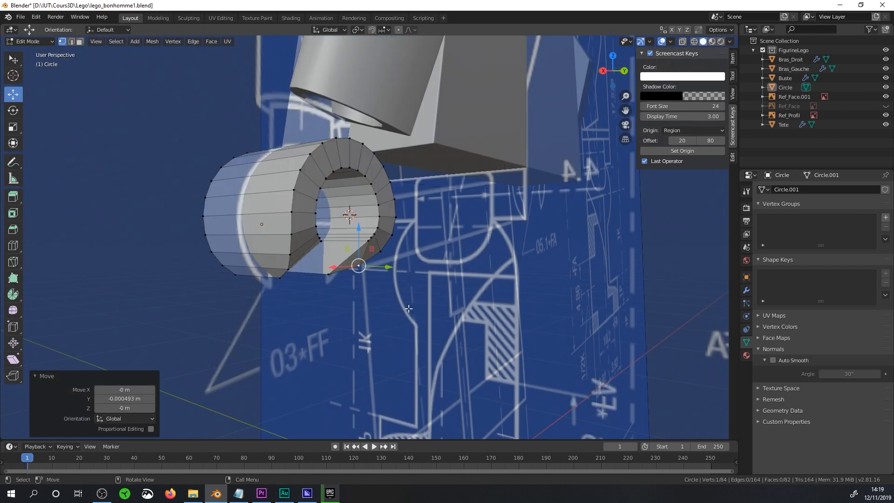
{"action": "key", "text": "Tab"}
{"action": "mouse_move", "coordinate": [394, 235]}
{"action": "middle_mouse_down"}
{"action": "mouse_move", "coordinate": [332, 233]}
{"action": "mouse_move", "coordinate": [292, 177]}
{"action": "mouse_move", "coordinate": [392, 236]}
{"action": "mouse_move", "coordinate": [384, 232]}
{"action": "middle_mouse_up"}
{"action": "left_click", "coordinate": [125, 42]}
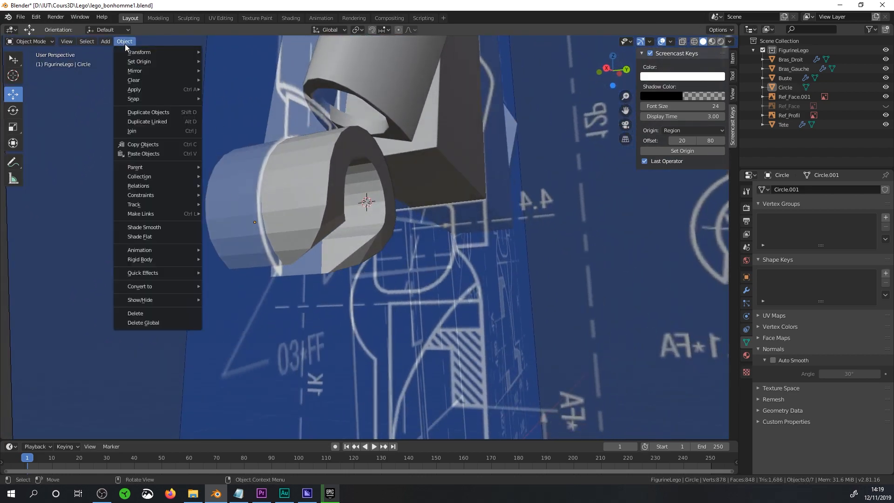
{"action": "left_click", "coordinate": [156, 225]}
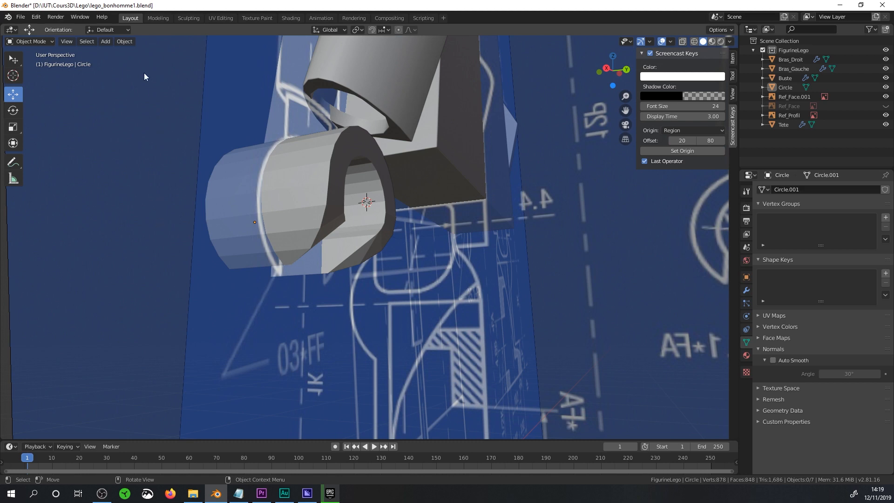
{"action": "left_click", "coordinate": [330, 189]}
{"action": "left_click", "coordinate": [124, 41]}
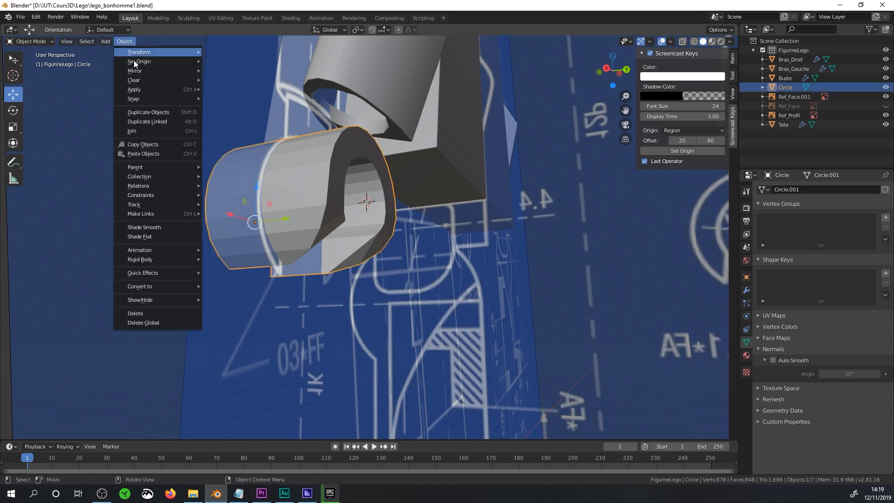
{"action": "left_click", "coordinate": [144, 228]}
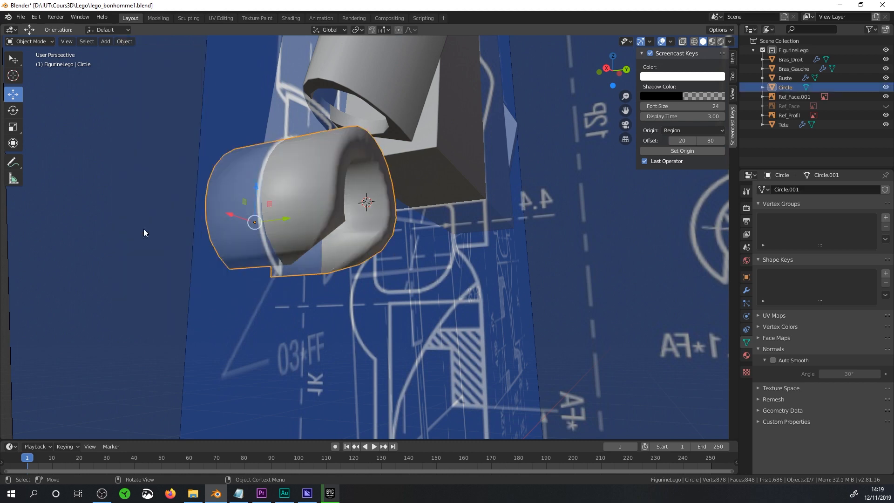
Enable Auto Smooth on the hand mesh and set its angle to 48.1°.
{"action": "left_click", "coordinate": [773, 360]}
{"action": "mouse_move", "coordinate": [335, 219]}
{"action": "middle_mouse_down"}
{"action": "mouse_move", "coordinate": [311, 189]}
{"action": "mouse_move", "coordinate": [362, 245]}
{"action": "mouse_move", "coordinate": [335, 209]}
{"action": "middle_mouse_up"}
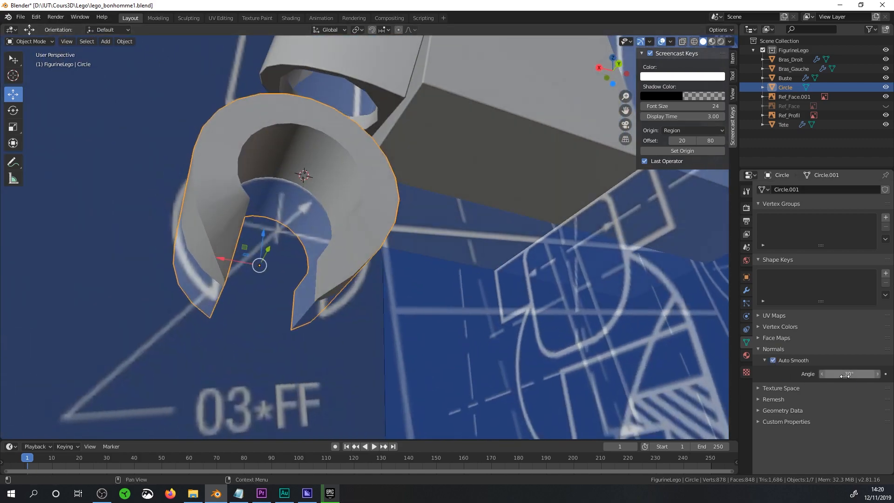
{"action": "left_click_drag", "start_coordinate": [844, 375], "coordinate": [861, 375]}
{"action": "middle_click_drag", "start_coordinate": [671, 327], "coordinate": [356, 218]}
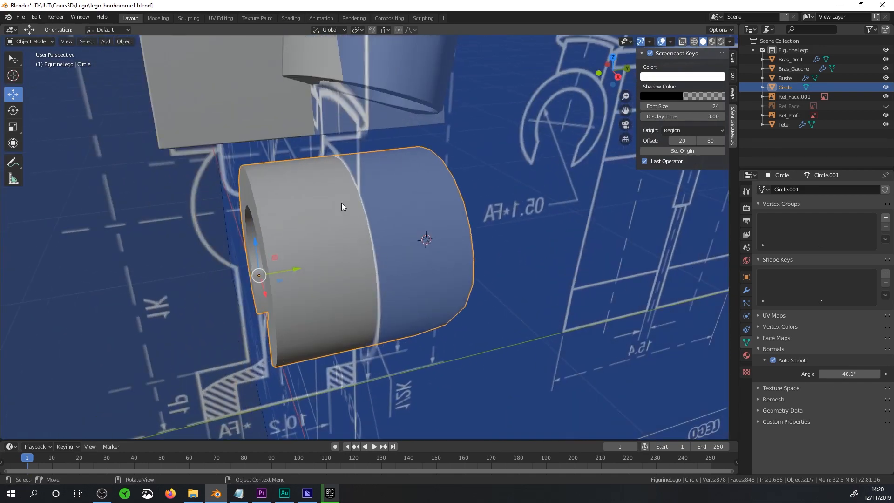
Select the middle lengthwise edge on top of the hand in edge mode and snap the 3D cursor to it.
{"action": "key", "text": "Tab"}
{"action": "middle_click_drag", "start_coordinate": [329, 158], "coordinate": [436, 231]}
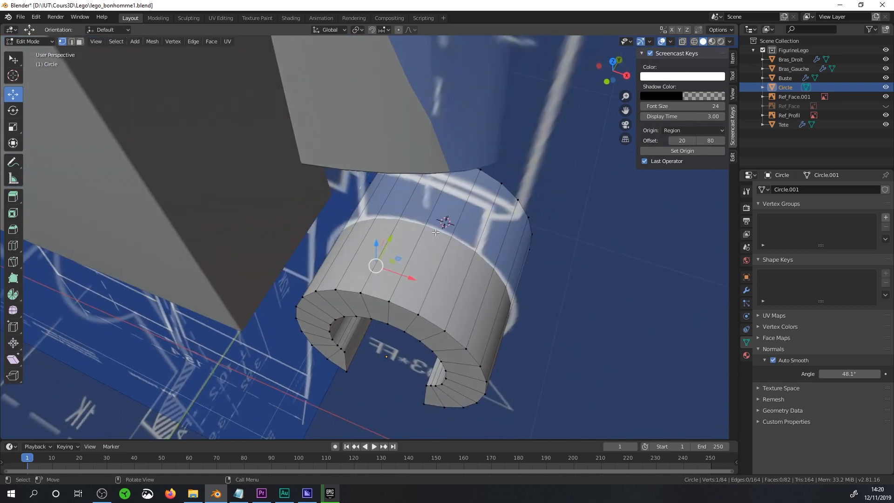
{"action": "left_click", "coordinate": [71, 42]}
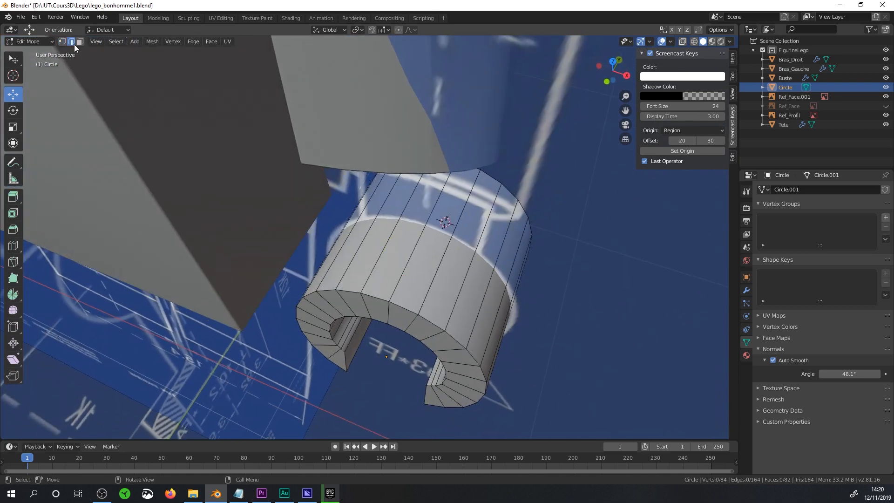
{"action": "left_click", "coordinate": [425, 223]}
{"action": "middle_click_drag", "start_coordinate": [425, 247], "coordinate": [441, 218]}
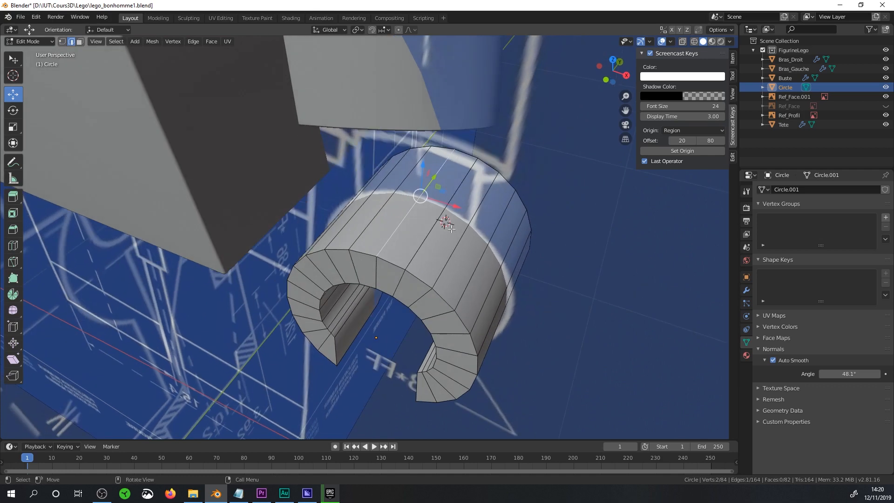
{"action": "key", "text": "shift+s"}
{"action": "left_click", "coordinate": [454, 282]}
Add a 32-vertex cylinder at the 3D cursor inside the hand mesh and scale it down to wrist size.
{"action": "left_click", "coordinate": [116, 41]}
{"action": "left_click", "coordinate": [135, 41]}
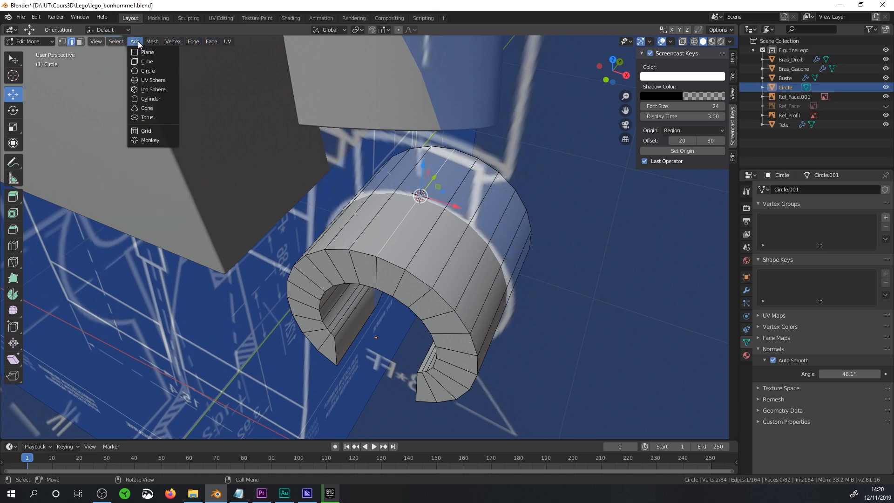
{"action": "mouse_move", "coordinate": [153, 41]}
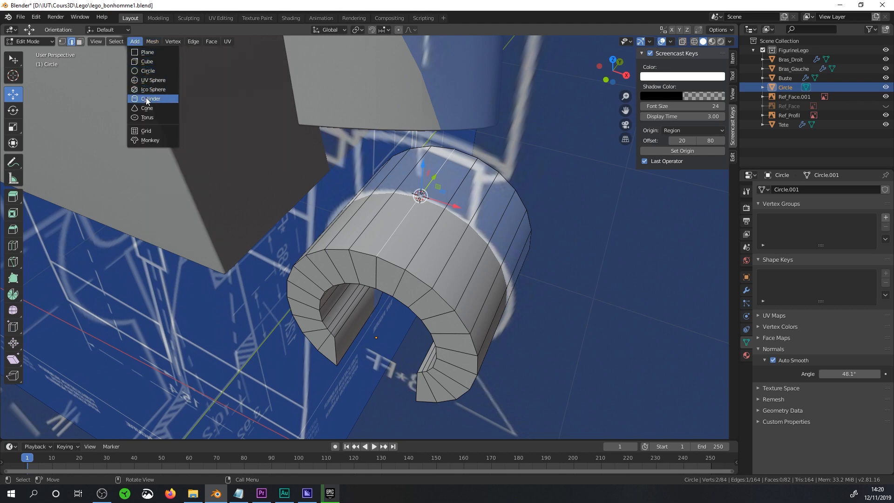
{"action": "left_click", "coordinate": [146, 99]}
{"action": "scroll", "coordinate": [516, 183], "scroll_direction": "down", "scroll_amount": 8}
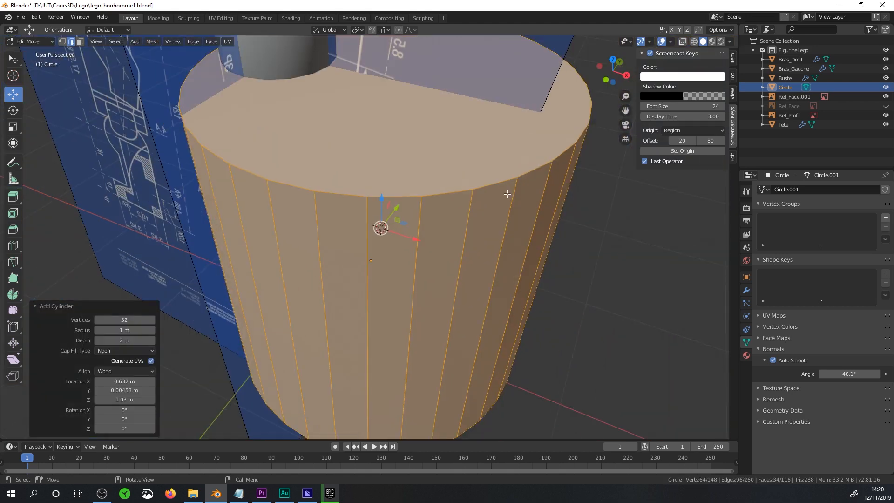
{"action": "key", "text": "s"}
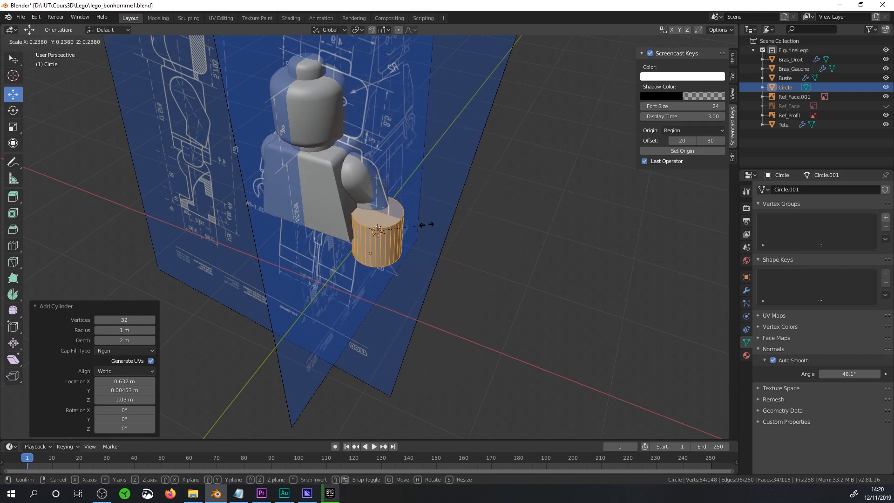
{"action": "left_click", "coordinate": [380, 235]}
Raise the wrist cylinder along Z towards the arm in the front view and scale it by 1.058.
{"action": "key", "text": "KP_1"}
{"action": "middle_click_drag", "start_coordinate": [479, 239], "coordinate": [471, 282], "text": "shift"}
{"action": "key", "text": "g"}
{"action": "key", "text": "z"}
{"action": "left_click", "coordinate": [449, 226]}
{"action": "key", "text": "s"}
{"action": "left_click", "coordinate": [452, 226]}
Check the wrist cylinder in wireframe against the side blueprint and scale it by 1.033.
{"action": "key", "text": "KP_3"}
{"action": "key", "text": "z"}
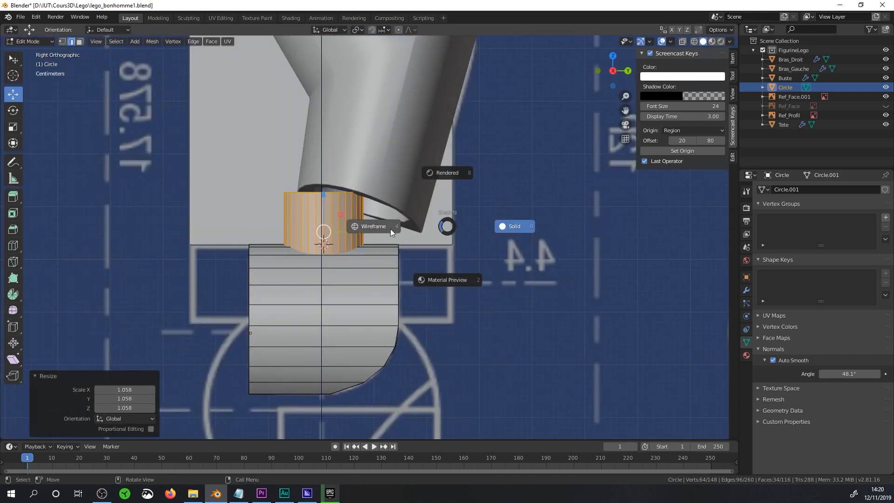
{"action": "left_click", "coordinate": [376, 227]}
{"action": "key", "text": "z"}
{"action": "key", "text": "Escape"}
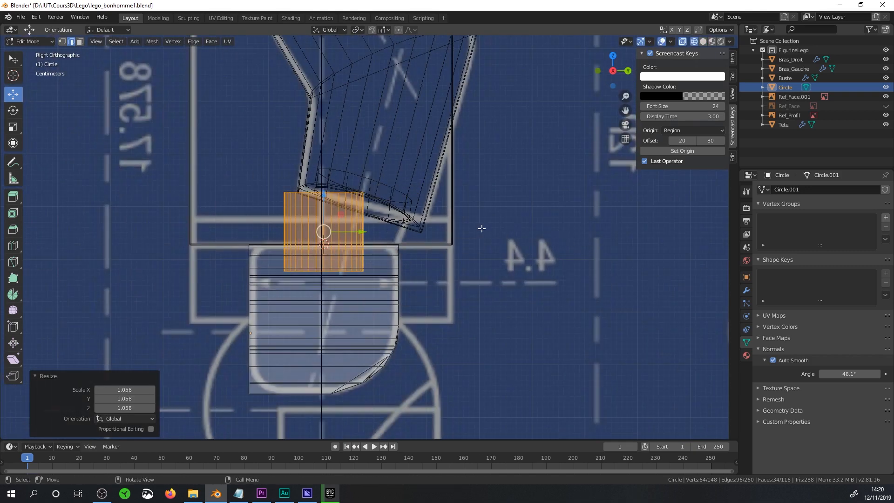
{"action": "key", "text": "Tab"}
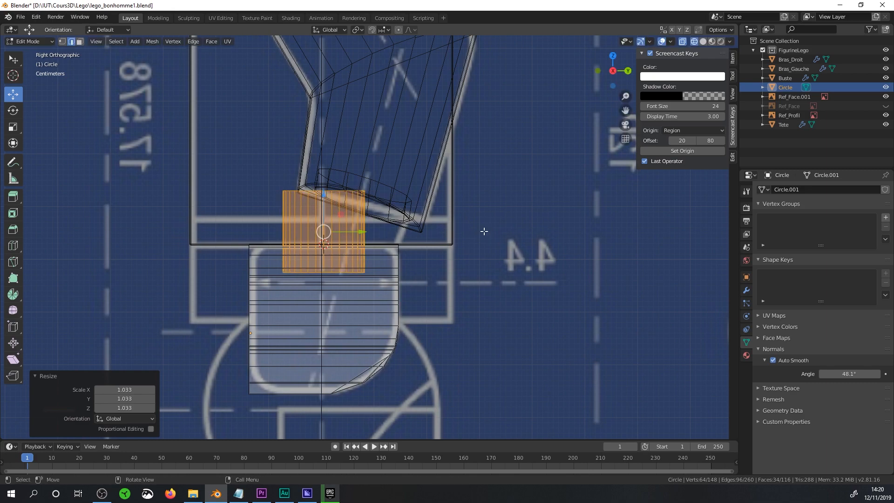
{"action": "middle_click_drag", "start_coordinate": [416, 252], "coordinate": [403, 269]}
{"action": "key", "text": "Tab"}
{"action": "scroll", "coordinate": [387, 256], "scroll_direction": "up", "scroll_amount": 4}
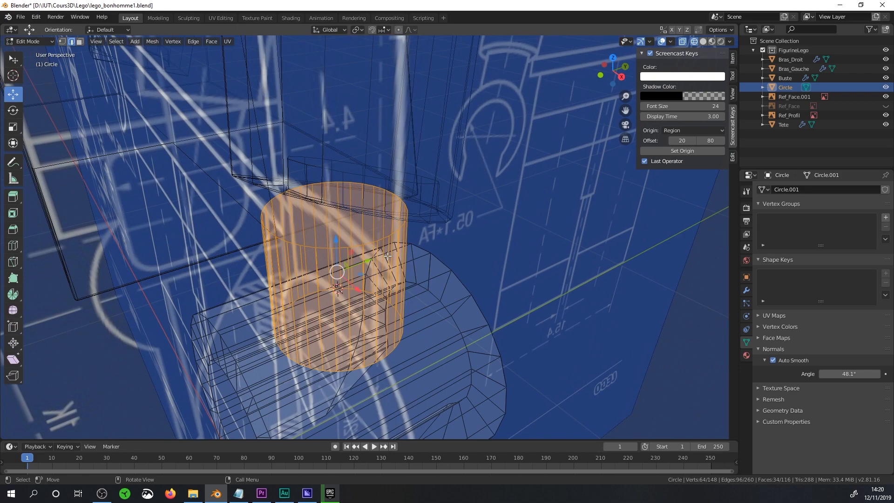
Select the cylinder's upper edge loop and snap the 3D cursor to its centre.
{"action": "left_click", "coordinate": [322, 249], "text": "alt"}
{"action": "middle_click_drag", "start_coordinate": [327, 227], "coordinate": [410, 261]}
{"action": "key", "text": "shift+s"}
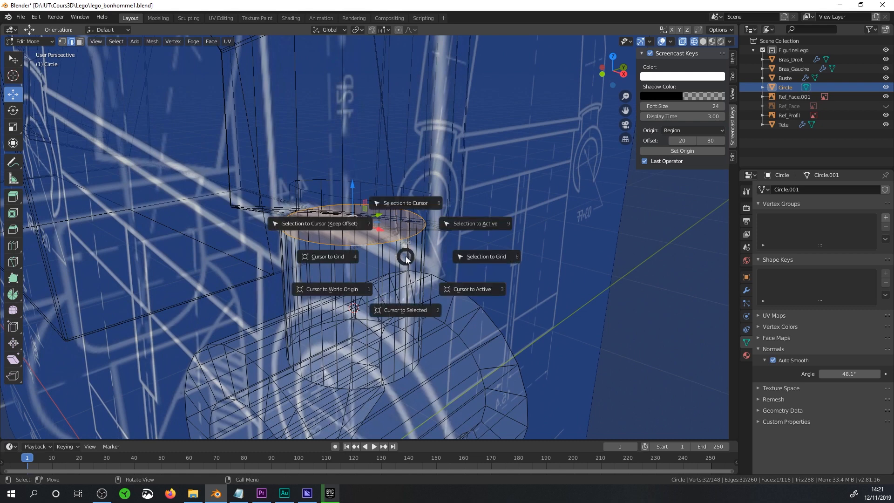
{"action": "left_click", "coordinate": [418, 309]}
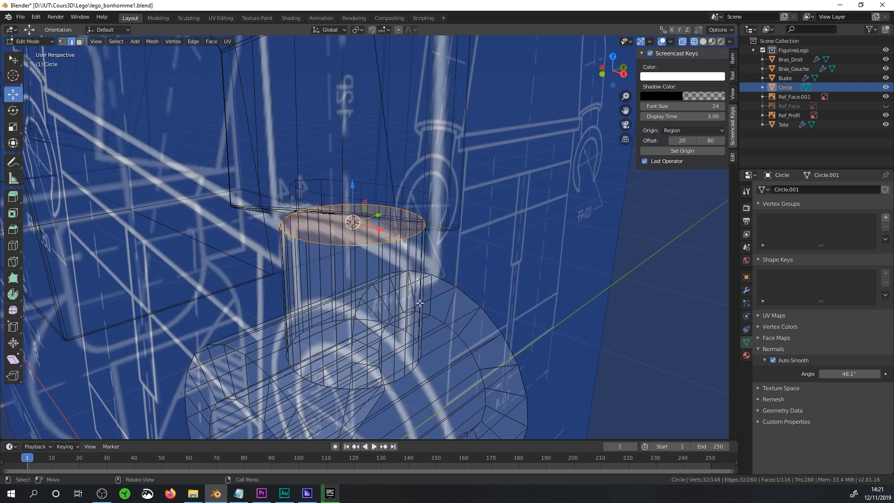
Return to Object Mode and set the hand's origin to the 3D cursor.
{"action": "key", "text": "Tab"}
{"action": "left_click", "coordinate": [124, 41]}
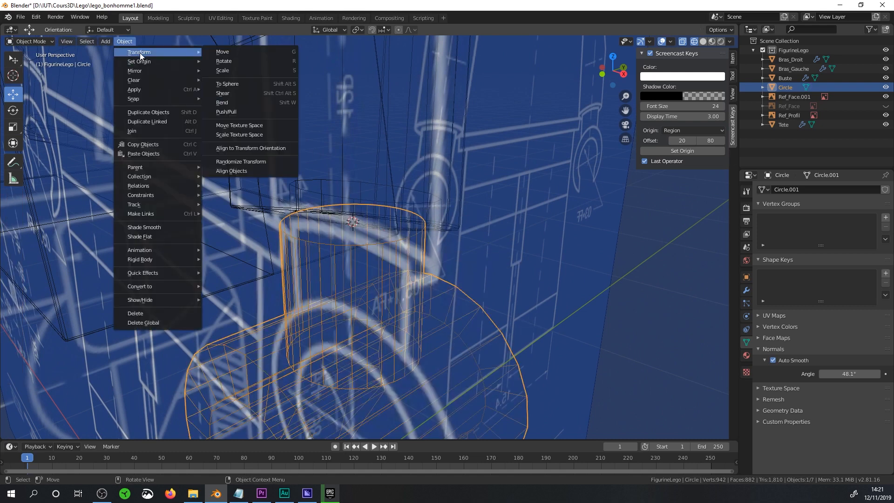
{"action": "mouse_move", "coordinate": [138, 63]}
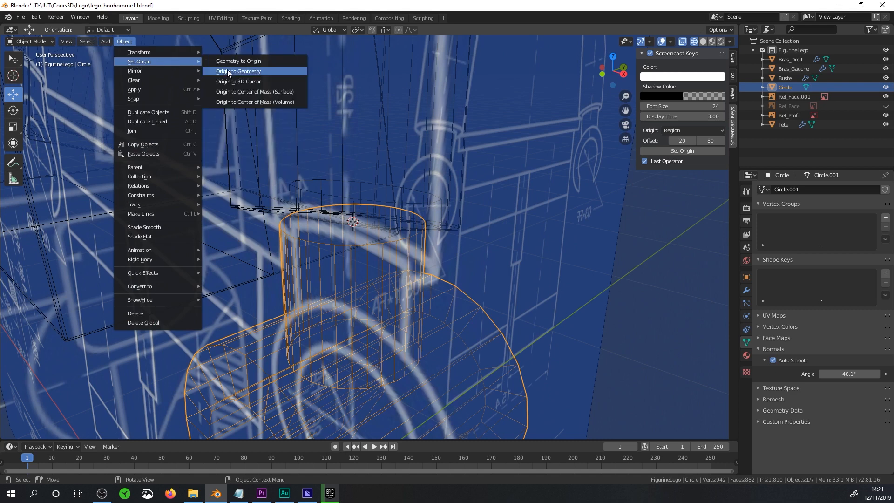
{"action": "left_click", "coordinate": [231, 82]}
Select the Ref_Face.001 blueprint image and show it with the whole figurine in the front view.
{"action": "key", "text": "KP_3"}
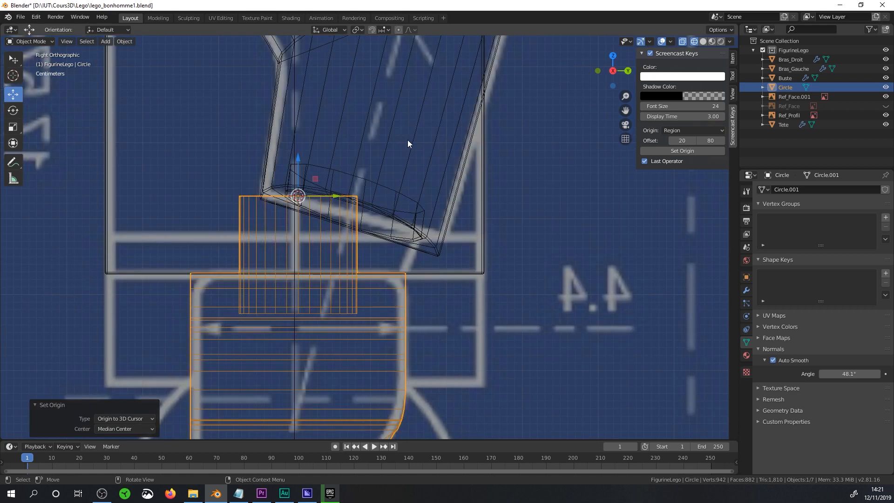
{"action": "left_click", "coordinate": [797, 97]}
{"action": "scroll", "coordinate": [412, 289], "scroll_direction": "down", "scroll_amount": 3}
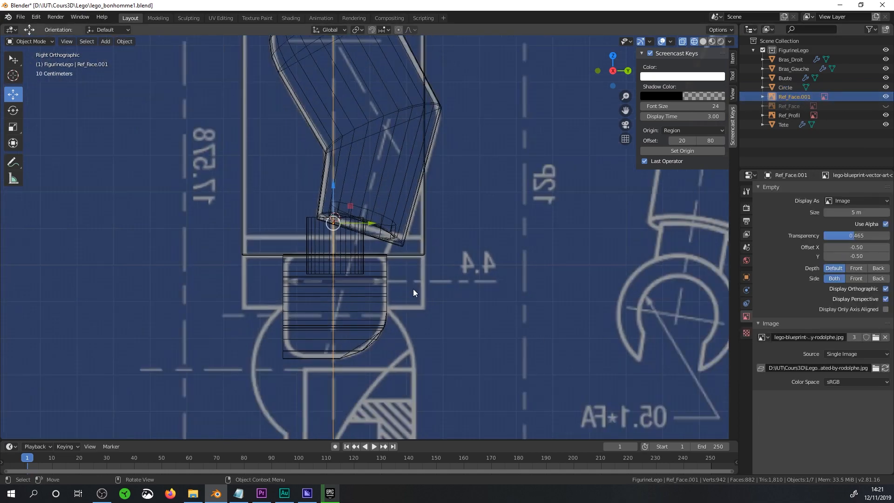
{"action": "key", "text": "KP_1"}
{"action": "scroll", "coordinate": [413, 292], "scroll_direction": "down", "scroll_amount": 4}
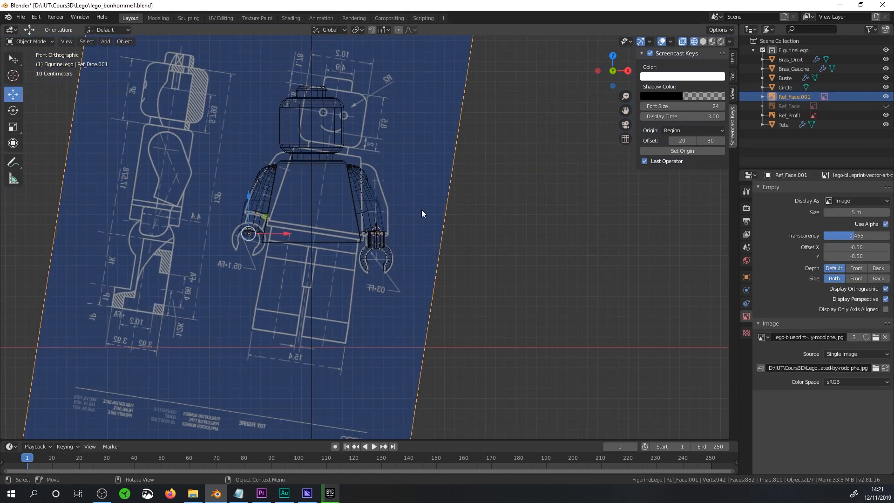
Delete the Ref_Face.001 blueprint image and unhide the Ref_Face blueprint behind the figurine.
{"action": "key", "text": "Delete"}
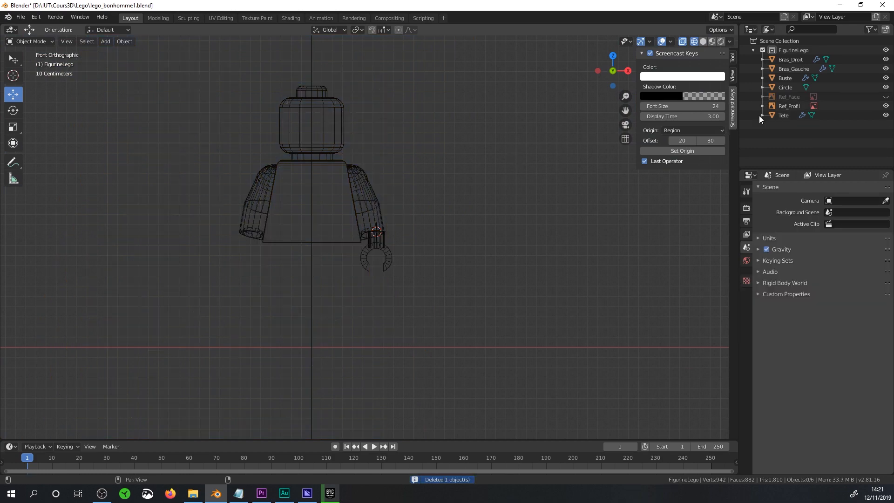
{"action": "left_click", "coordinate": [885, 97]}
{"action": "scroll", "coordinate": [473, 228], "scroll_direction": "up", "scroll_amount": 3}
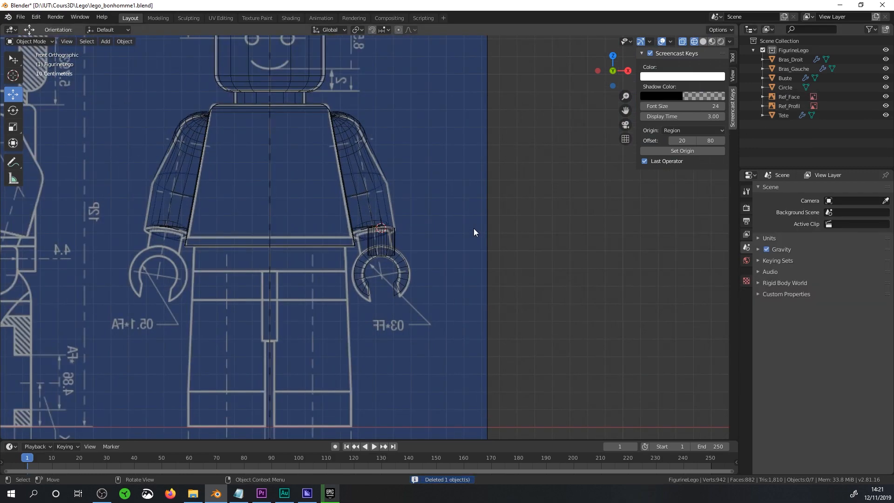
{"action": "scroll", "coordinate": [442, 225], "scroll_direction": "up", "scroll_amount": 3}
{"action": "left_click", "coordinate": [409, 222]}
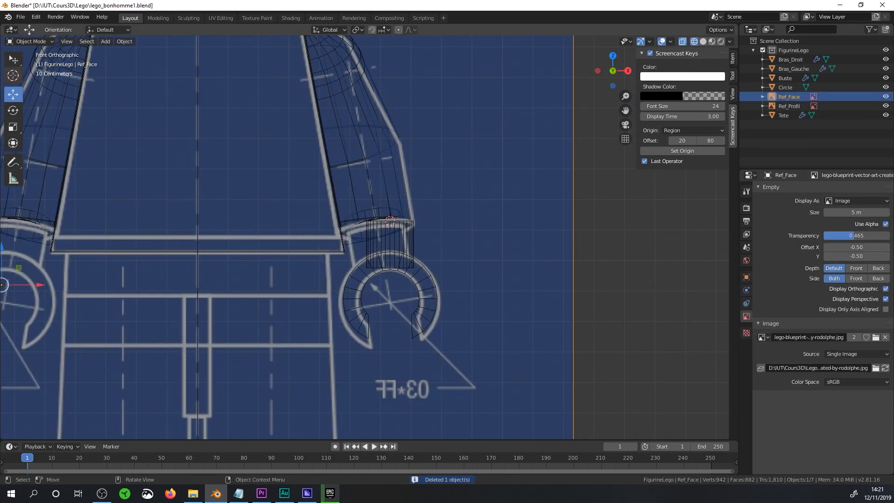
Set the pivot to Median Point, move the hand -0.0565 m in X and 0.0366 m in Z, and rotate it -12.4° in front view.
{"action": "left_click", "coordinate": [359, 30]}
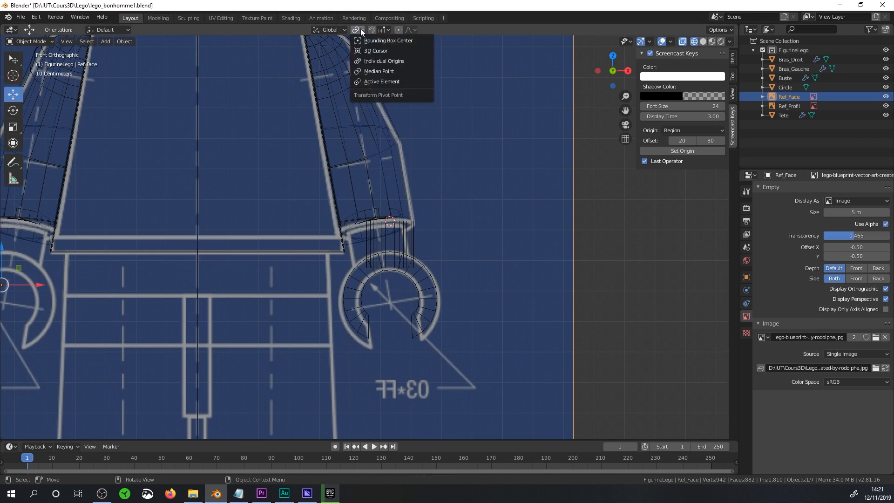
{"action": "left_click", "coordinate": [368, 70]}
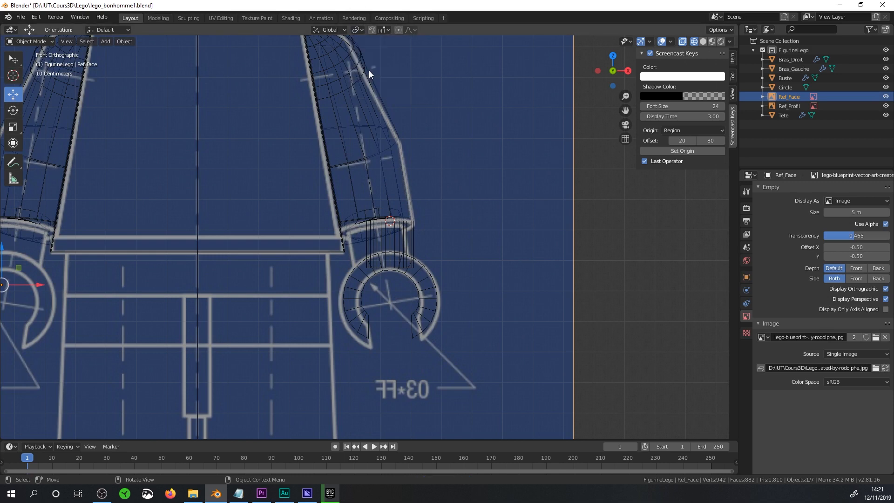
{"action": "left_click", "coordinate": [391, 261]}
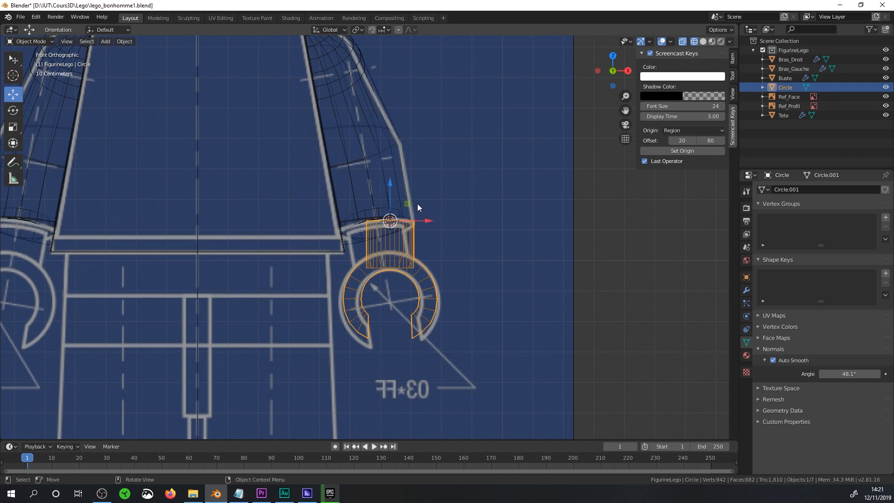
{"action": "key", "text": "g"}
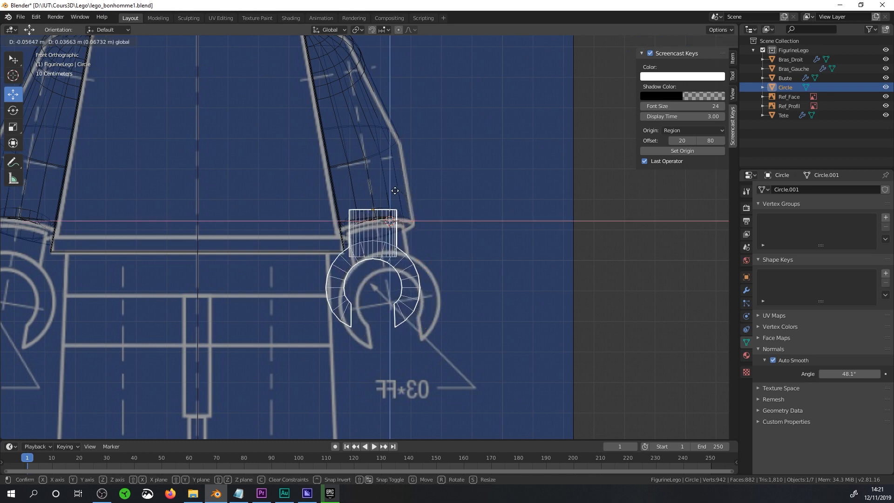
{"action": "left_click", "coordinate": [396, 193]}
{"action": "key", "text": "r"}
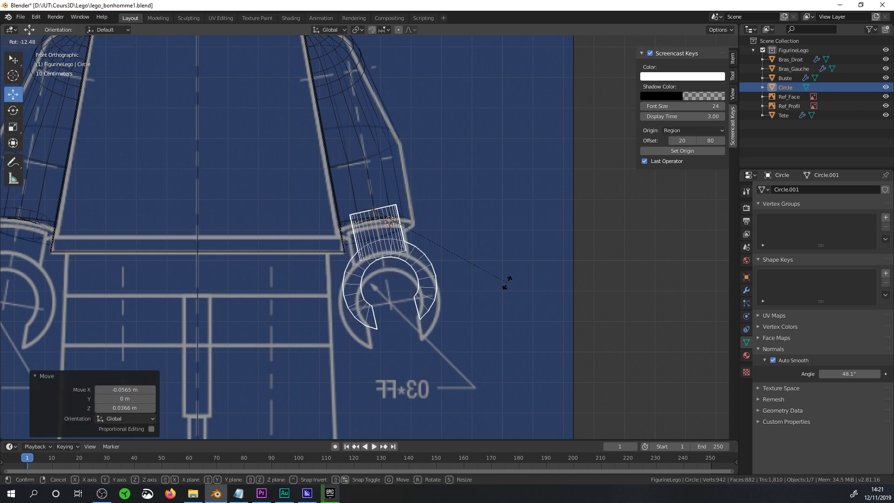
{"action": "left_click", "coordinate": [506, 282]}
In the right side view, move the hand 0.0901 m in Y and -0.00458 m in Z, and rotate it 18.5° to follow the forearm.
{"action": "key", "text": "KP_3"}
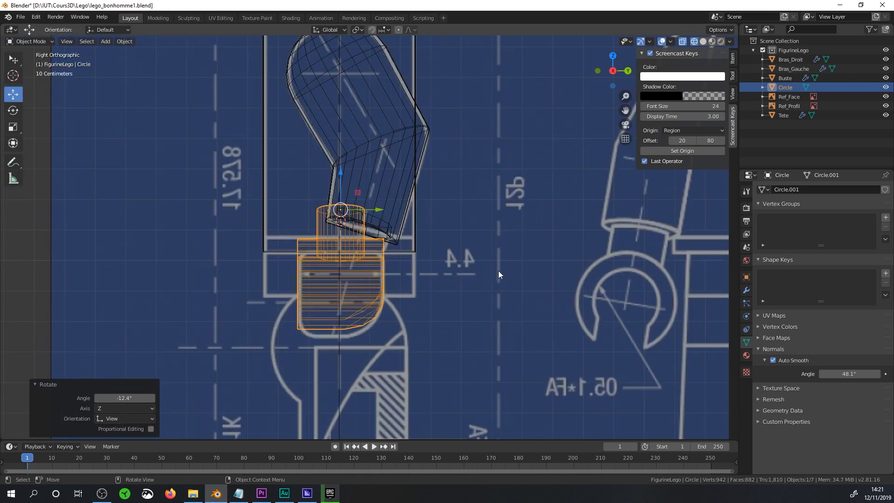
{"action": "left_click_drag", "start_coordinate": [360, 194], "coordinate": [387, 196]}
{"action": "key", "text": "r"}
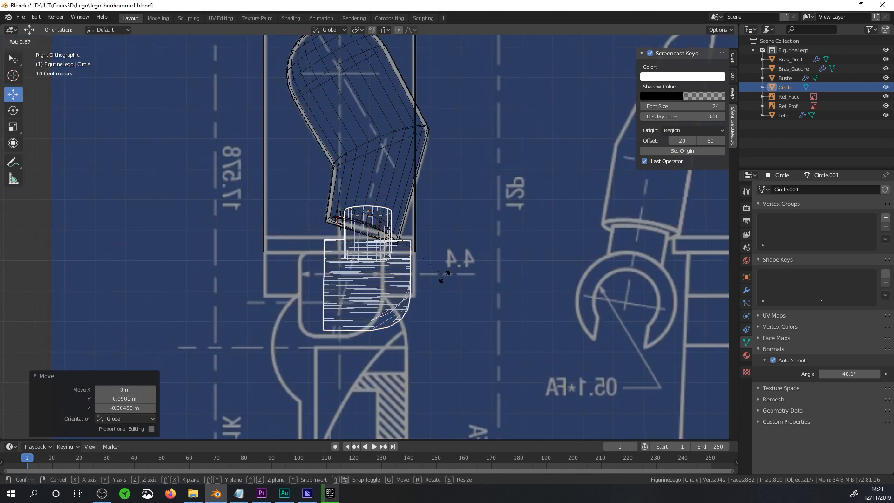
{"action": "left_click", "coordinate": [418, 284]}
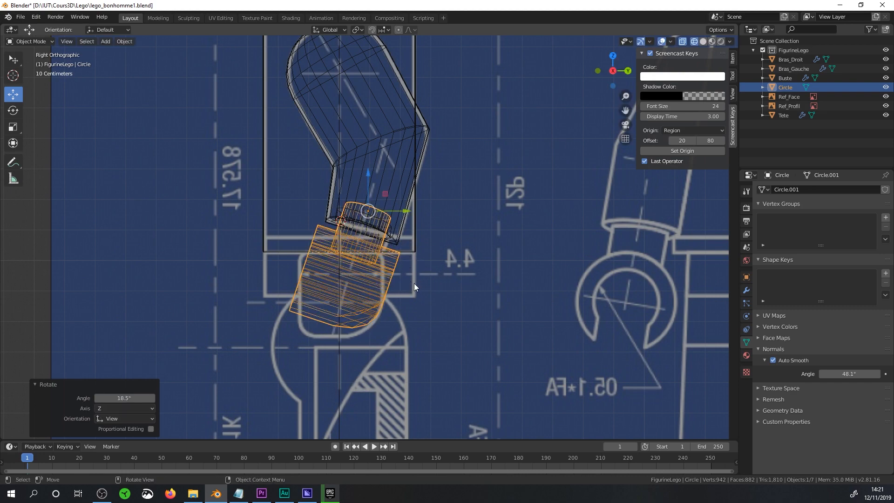
In Edit Mode, select only the linked C-shaped grip of the hand, leaving the wrist cylinder unselected.
{"action": "middle_click_drag", "start_coordinate": [414, 283], "coordinate": [396, 266]}
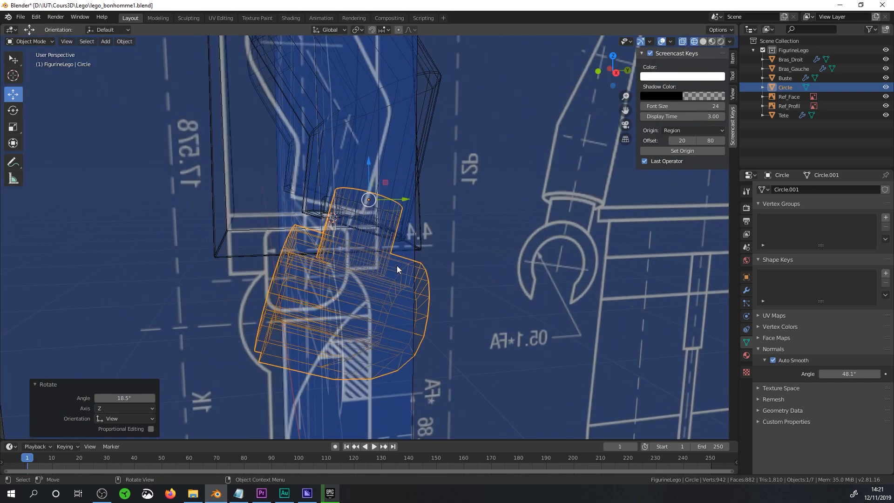
{"action": "key", "text": "Tab"}
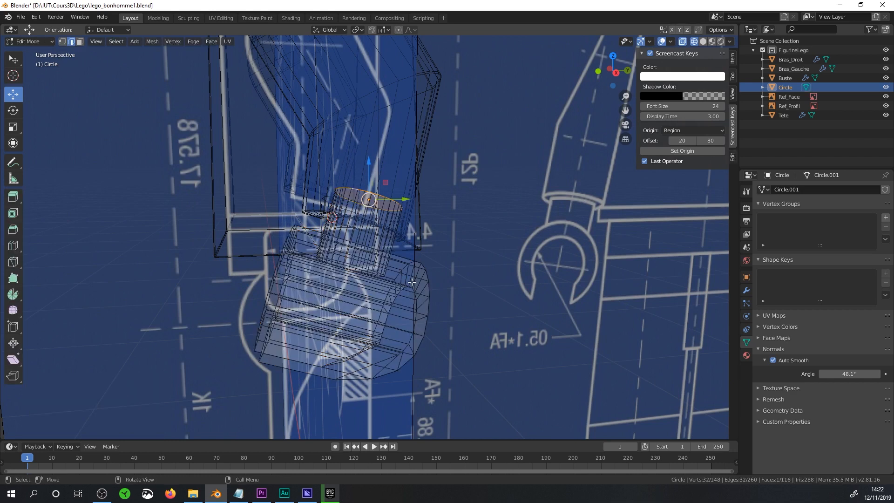
{"action": "key", "text": "l"}
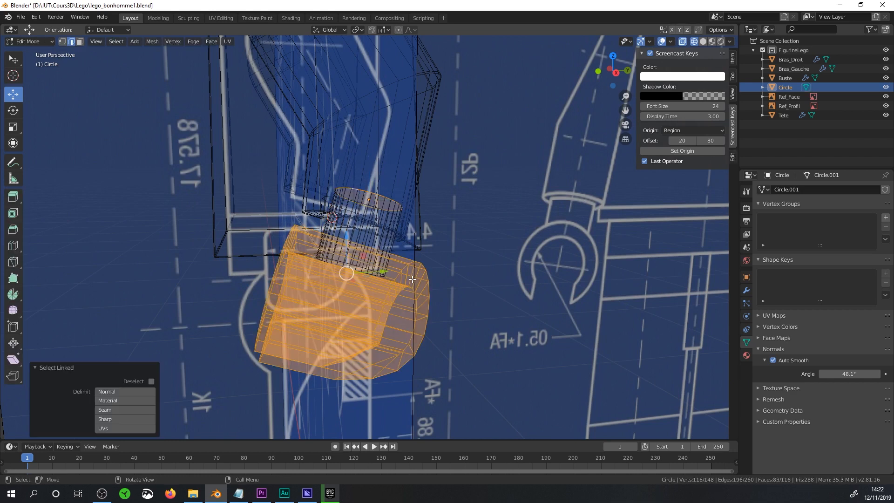
{"action": "key", "text": "alt+a"}
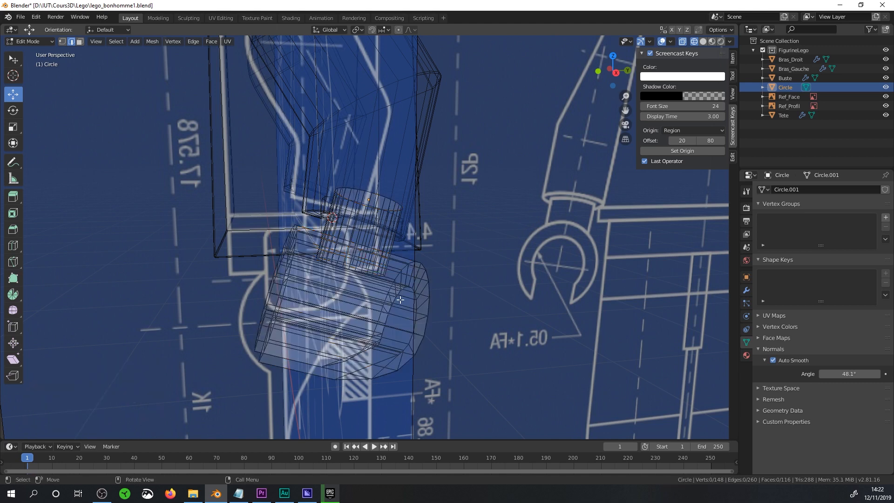
{"action": "key", "text": "l"}
Switch the transform orientation to Local, slide the grip along its negative Y axis to centre it under the wrist, and return to Object Mode.
{"action": "left_click", "coordinate": [358, 29]}
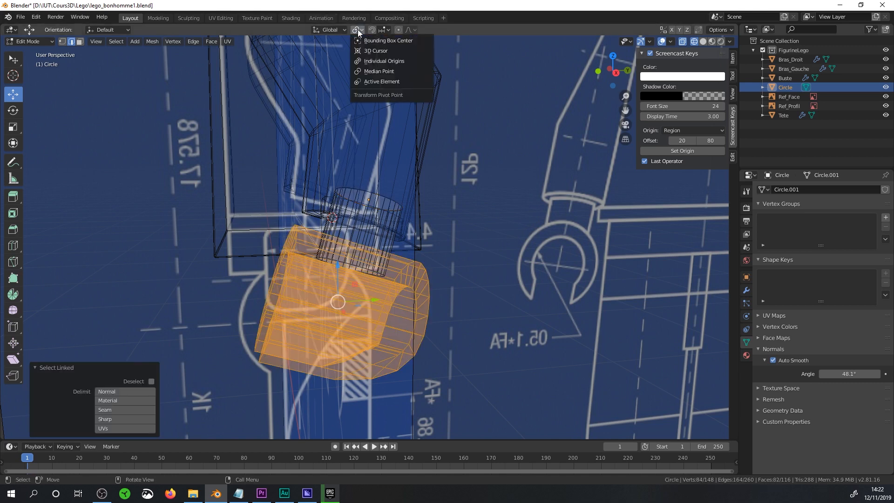
{"action": "left_click", "coordinate": [340, 29]}
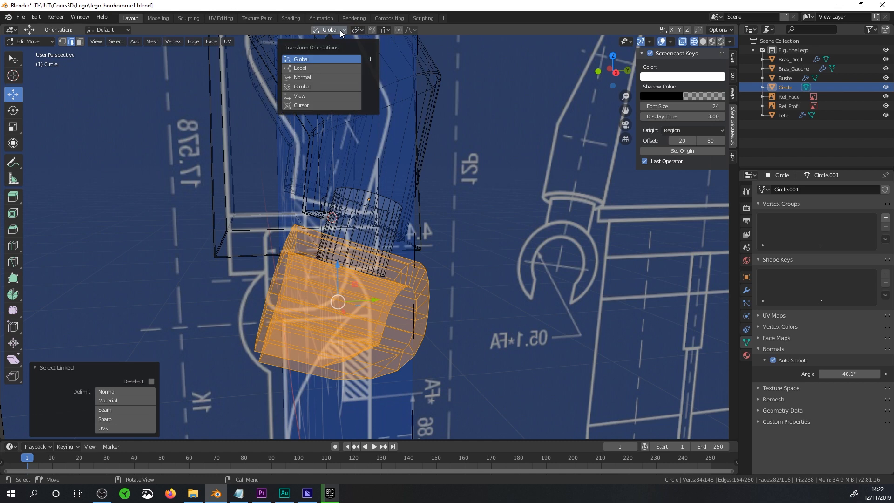
{"action": "left_click", "coordinate": [314, 70]}
{"action": "key", "text": "KP_3"}
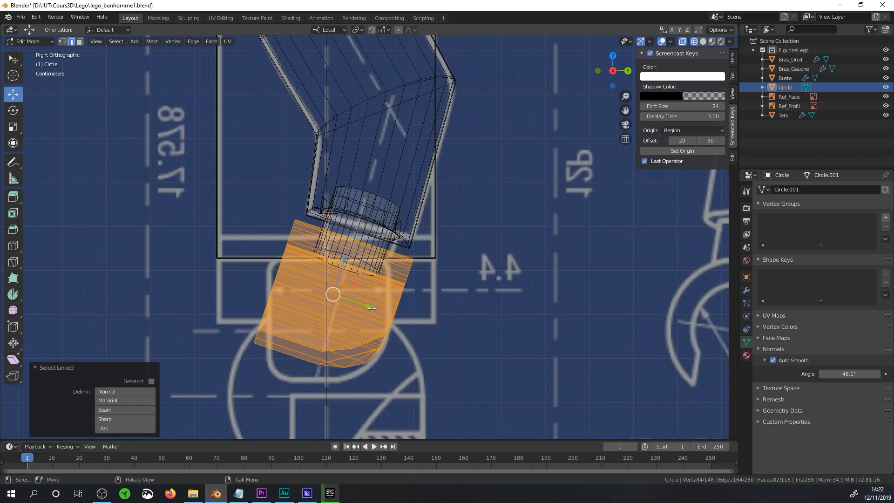
{"action": "left_click_drag", "start_coordinate": [371, 308], "coordinate": [349, 302]}
{"action": "key", "text": "Tab"}
Switch the viewport to solid shading and shade the hand smooth.
{"action": "mouse_move", "coordinate": [380, 292]}
{"action": "middle_mouse_down"}
{"action": "mouse_move", "coordinate": [421, 283]}
{"action": "mouse_move", "coordinate": [401, 282]}
{"action": "middle_mouse_up"}
{"action": "key", "text": "z"}
{"action": "scroll", "coordinate": [414, 287], "scroll_direction": "down", "scroll_amount": 3}
{"action": "scroll", "coordinate": [401, 280], "scroll_direction": "up", "scroll_amount": 4}
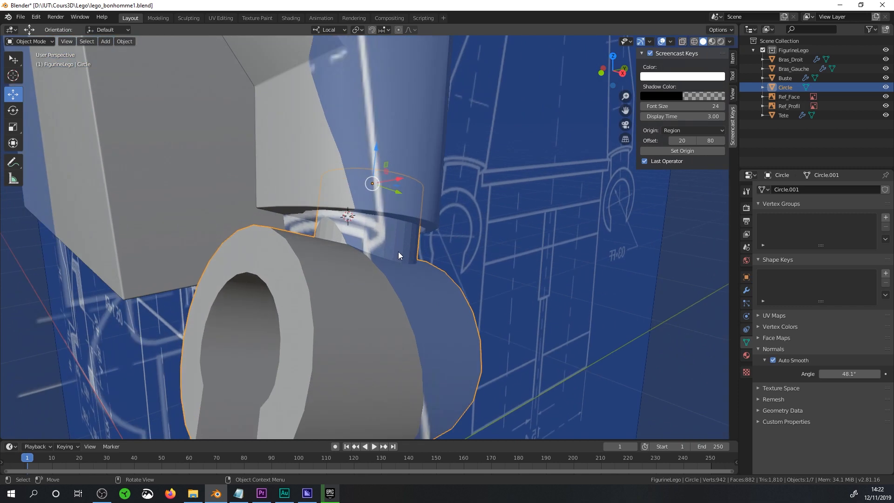
{"action": "key", "text": "shift+a"}
{"action": "key", "text": "Escape"}
{"action": "right_click", "coordinate": [356, 263]}
{"action": "left_click", "coordinate": [337, 262]}
{"action": "scroll", "coordinate": [372, 302], "scroll_direction": "down", "scroll_amount": 3}
{"action": "mouse_move", "coordinate": [371, 303]}
{"action": "middle_mouse_down"}
{"action": "mouse_move", "coordinate": [381, 298]}
{"action": "mouse_move", "coordinate": [371, 292]}
{"action": "middle_mouse_up"}
{"action": "scroll", "coordinate": [394, 288], "scroll_direction": "up", "scroll_amount": 3}
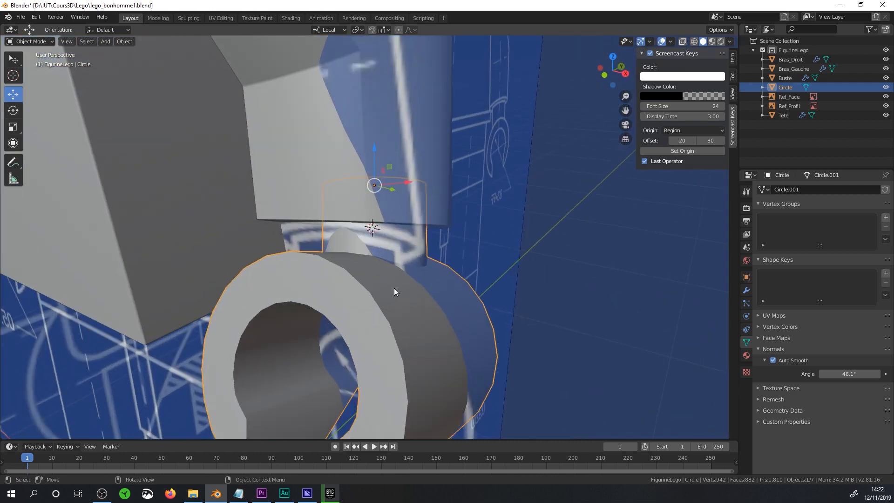
{"action": "scroll", "coordinate": [394, 288], "scroll_direction": "down", "scroll_amount": 3}
Add a Bevel modifier to the hand and set its limit method to Angle.
{"action": "left_click", "coordinate": [746, 290]}
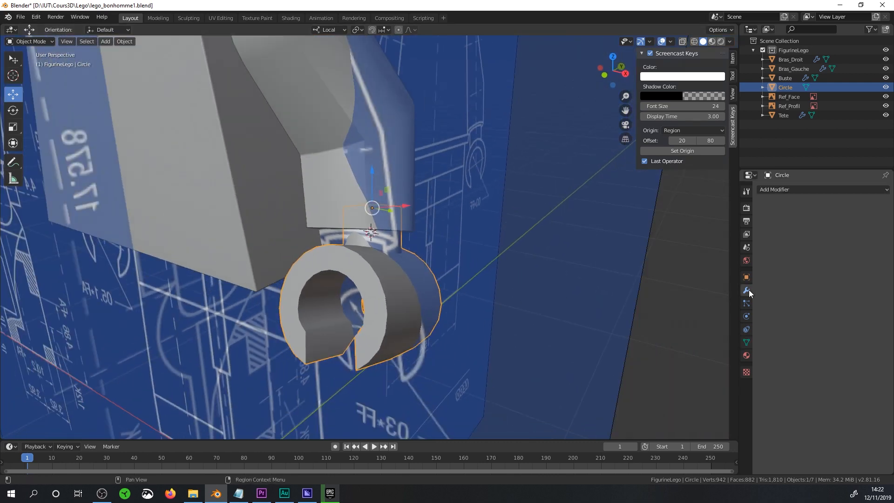
{"action": "left_click", "coordinate": [788, 189]}
{"action": "left_click", "coordinate": [701, 220]}
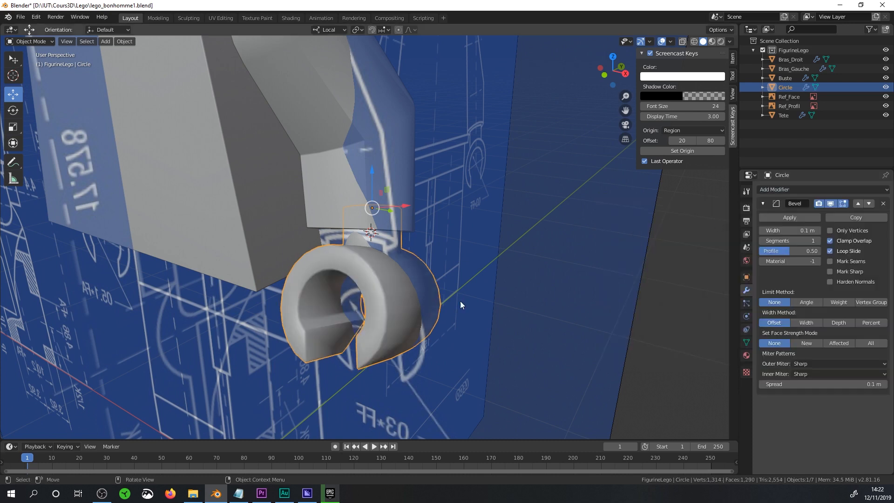
{"action": "scroll", "coordinate": [459, 304], "scroll_direction": "up", "scroll_amount": 2}
{"action": "left_click", "coordinate": [807, 302]}
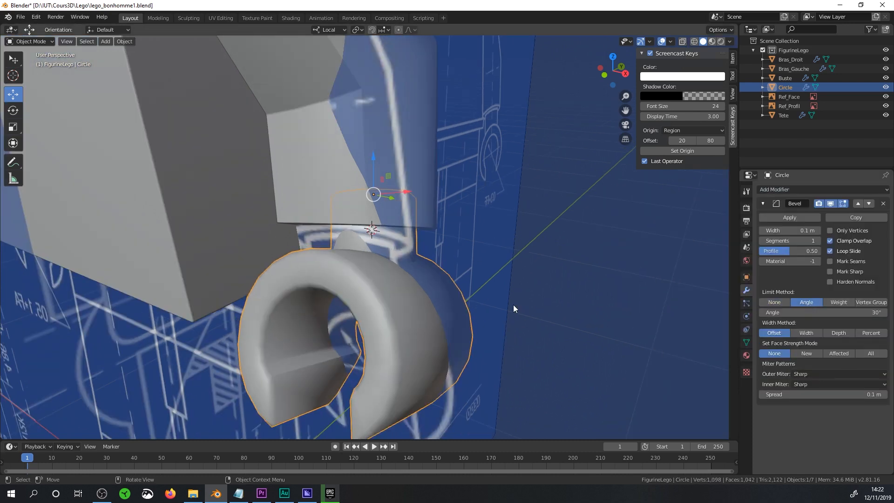
{"action": "middle_click_drag", "start_coordinate": [513, 304], "coordinate": [432, 287]}
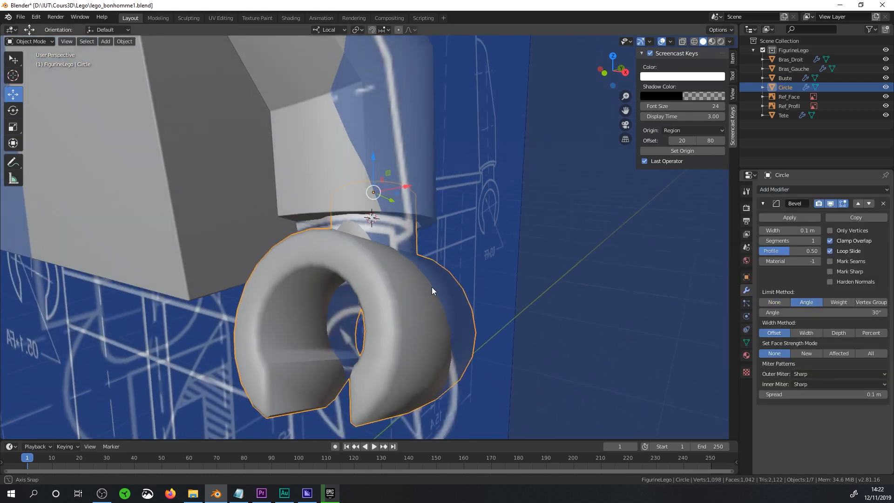
Set the hand's bevel to 2 segments with a width of 0.005 m.
{"action": "left_click", "coordinate": [817, 240]}
{"action": "left_click", "coordinate": [806, 231]}
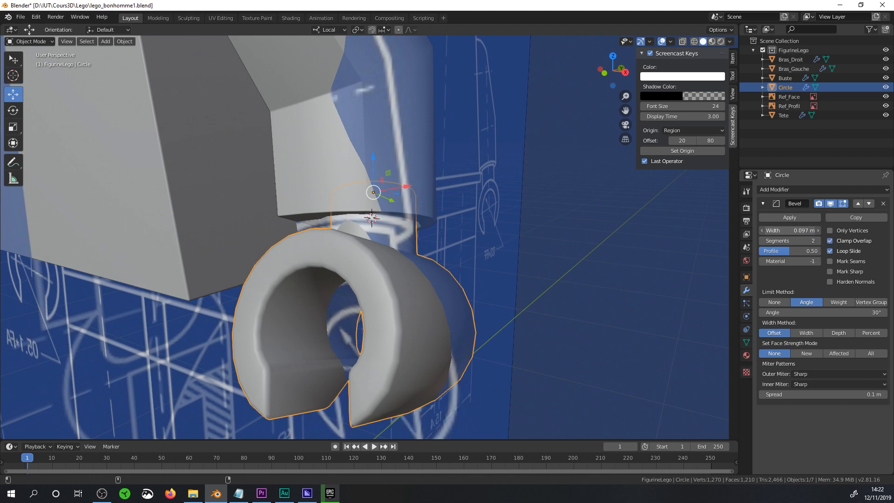
{"action": "left_click_drag", "start_coordinate": [806, 230], "coordinate": [790, 230]}
{"action": "scroll", "coordinate": [419, 297], "scroll_direction": "down", "scroll_amount": 6}
{"action": "middle_click_drag", "start_coordinate": [419, 297], "coordinate": [360, 311]}
{"action": "scroll", "coordinate": [389, 303], "scroll_direction": "down", "scroll_amount": 2}
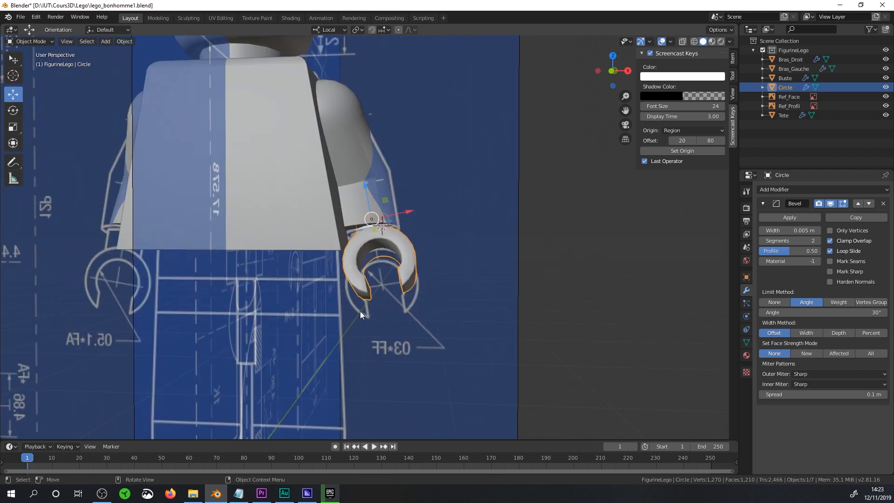
{"action": "scroll", "coordinate": [360, 311], "scroll_direction": "down", "scroll_amount": 3}
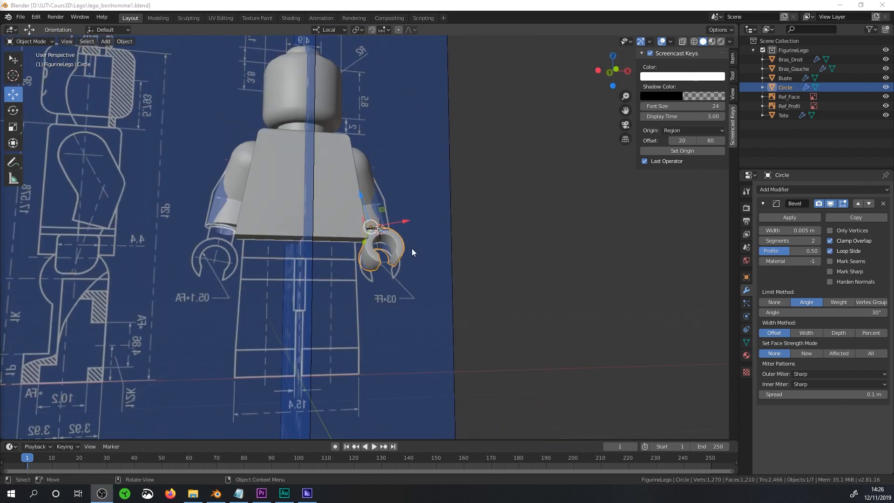
Rename the Circle object as Main_Gauche.
{"action": "left_click", "coordinate": [789, 89]}
{"action": "double_click", "coordinate": [789, 89]}
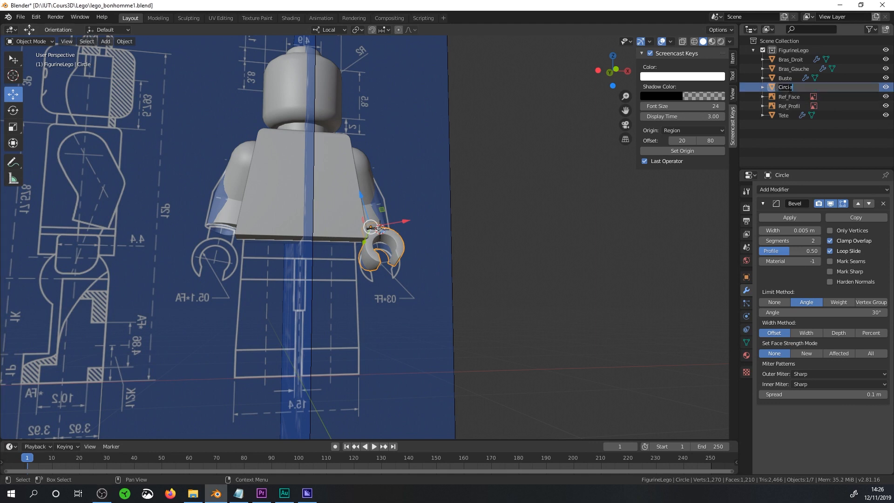
{"action": "type", "text": "mAinG"}
{"action": "type", "text": "n_Gauche"}
{"action": "key", "text": "Return"}
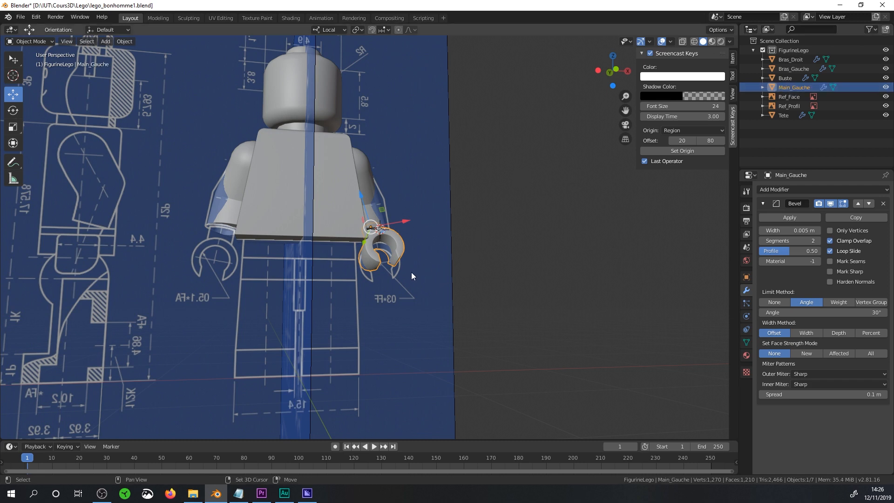
Duplicate Main_Gauche in place and set the copy's X location to -0.57508 m.
{"action": "key", "text": "shift+d"}
{"action": "right_click", "coordinate": [389, 273]}
{"action": "left_click", "coordinate": [732, 58]}
{"action": "middle_click_drag", "start_coordinate": [447, 250], "coordinate": [442, 274]}
{"action": "scroll", "coordinate": [441, 274], "scroll_direction": "up", "scroll_amount": 2}
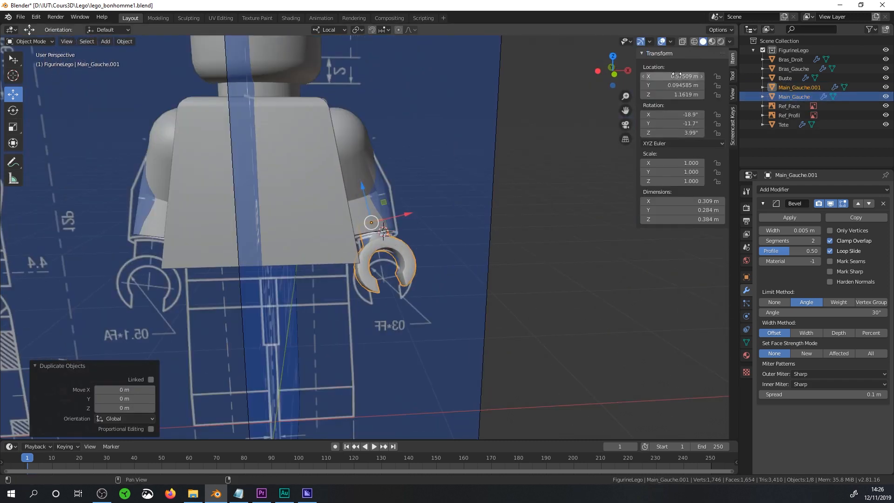
{"action": "left_click", "coordinate": [668, 76]}
{"action": "left_click", "coordinate": [643, 76]}
{"action": "type", "text": "-"}
{"action": "key", "text": "Return"}
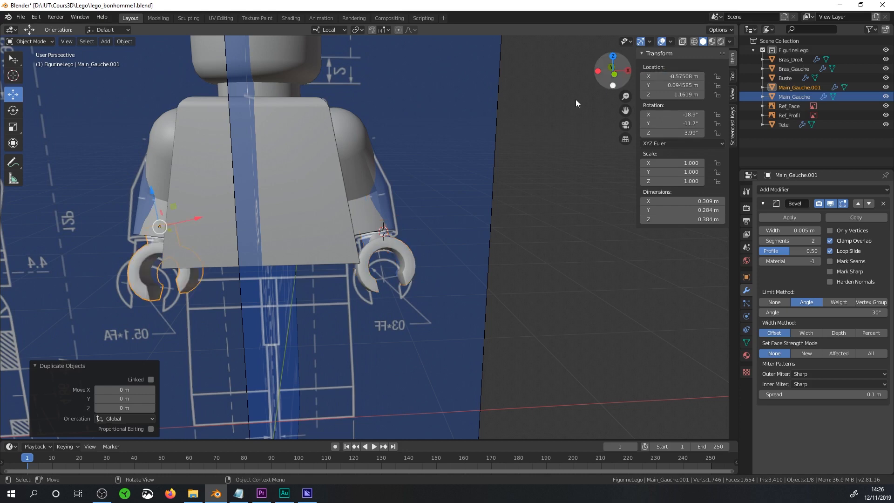
Set the duplicated hand's Y rotation to 11.7° to mirror the original's tilt.
{"action": "middle_click_drag", "start_coordinate": [245, 199], "coordinate": [263, 192]}
{"action": "left_click", "coordinate": [661, 124]}
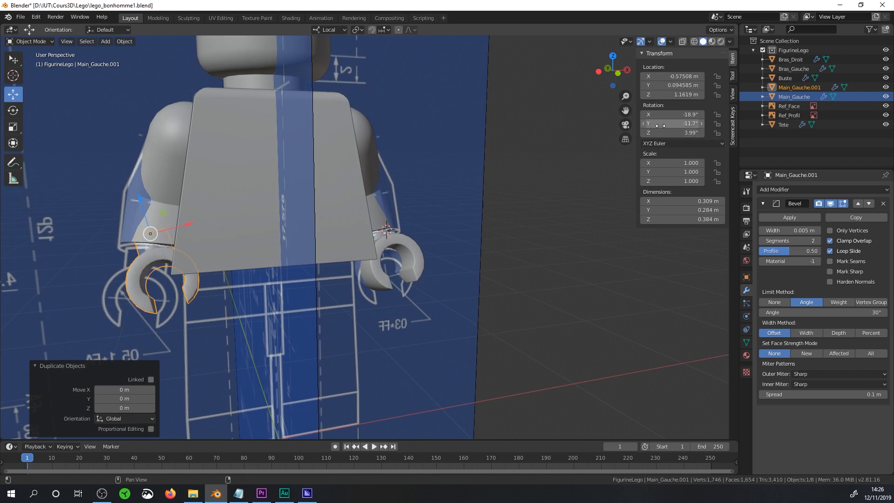
{"action": "key", "text": "Home"}
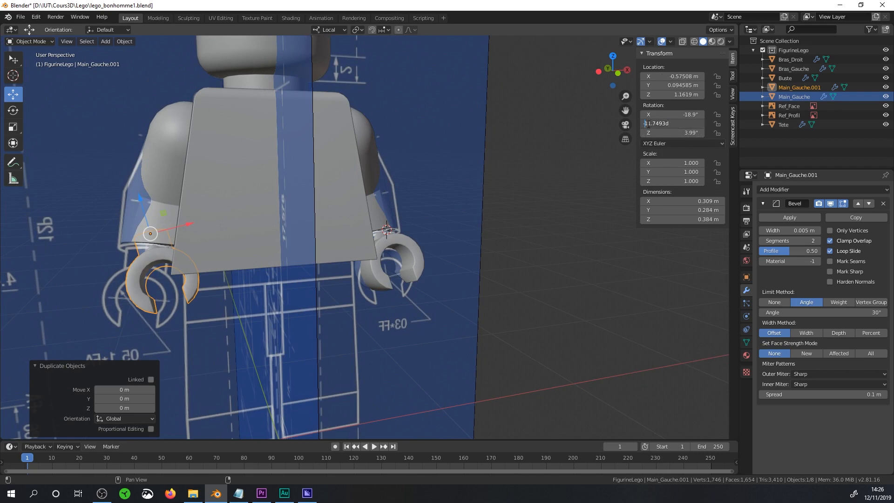
{"action": "key", "text": "Delete"}
{"action": "key", "text": "Return"}
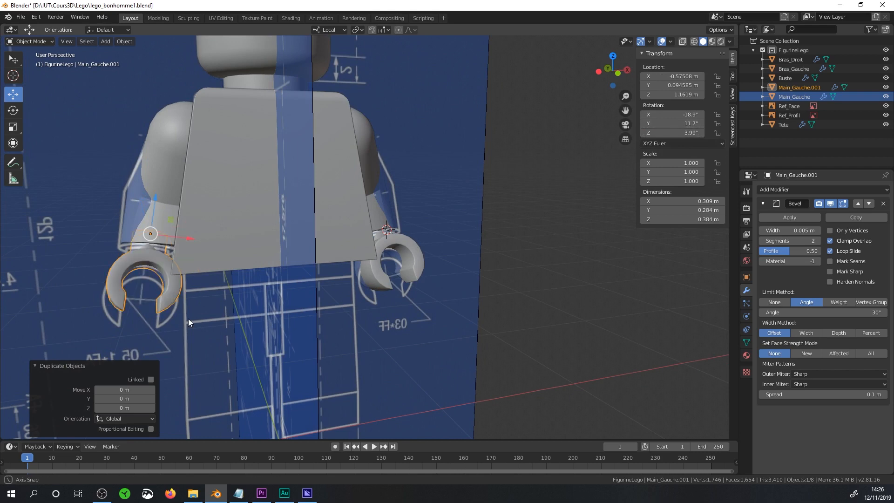
Compare the two hands and set the duplicated hand's Z rotation to -3.99°.
{"action": "middle_click_drag", "start_coordinate": [188, 318], "coordinate": [140, 268]}
{"action": "left_click", "coordinate": [381, 268]}
{"action": "left_click", "coordinate": [154, 275]}
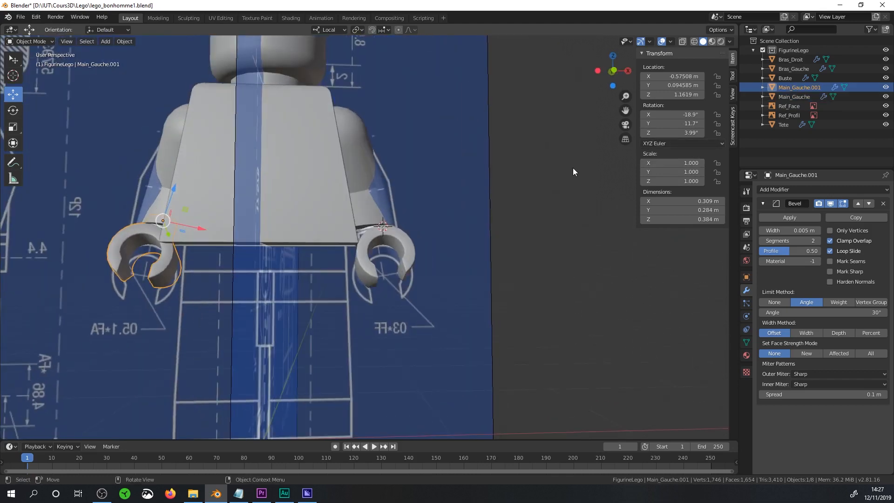
{"action": "left_click", "coordinate": [680, 132]}
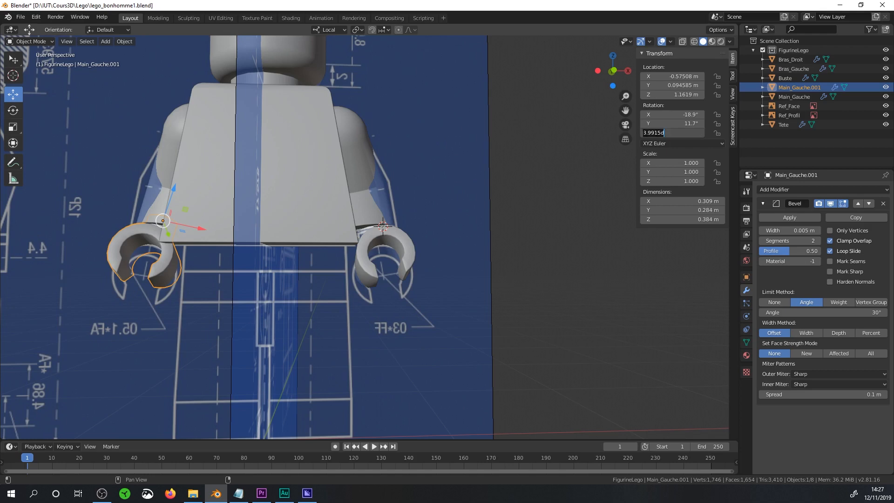
{"action": "left_click", "coordinate": [644, 133]}
{"action": "type", "text": "-"}
{"action": "key", "text": "Return"}
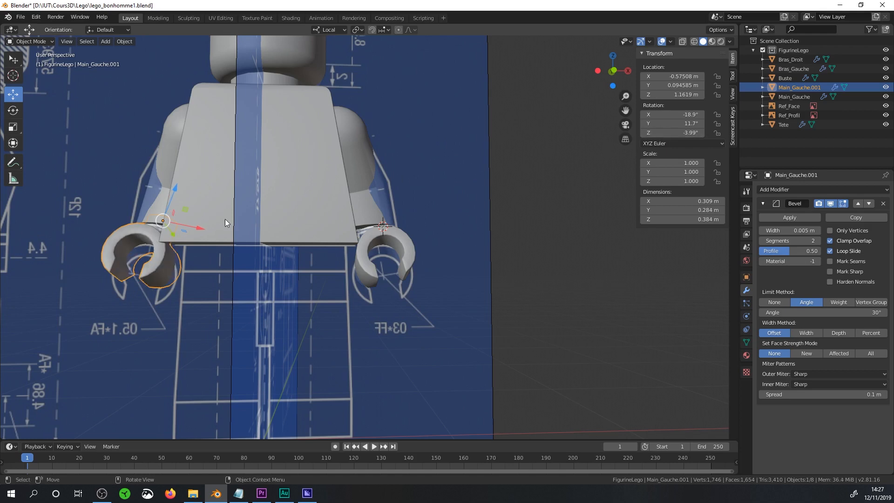
{"action": "middle_click_drag", "start_coordinate": [225, 219], "coordinate": [265, 233]}
{"action": "scroll", "coordinate": [269, 237], "scroll_direction": "down", "scroll_amount": 3}
{"action": "scroll", "coordinate": [271, 238], "scroll_direction": "up", "scroll_amount": 2}
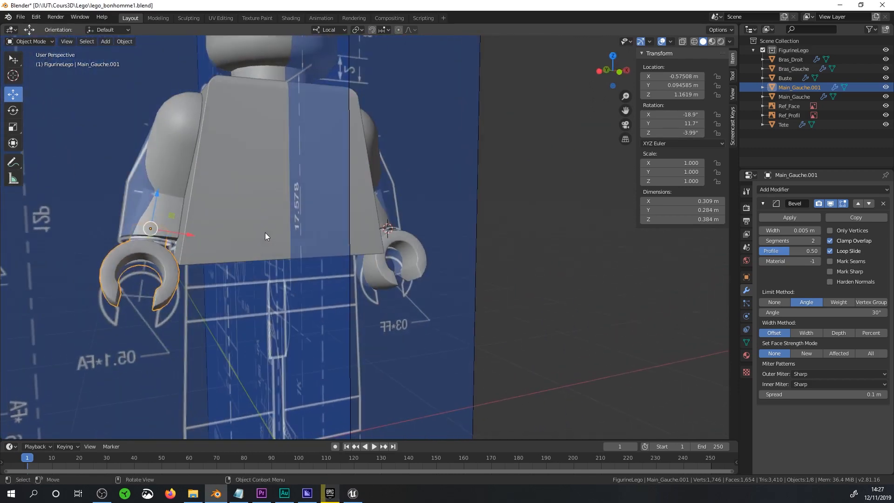